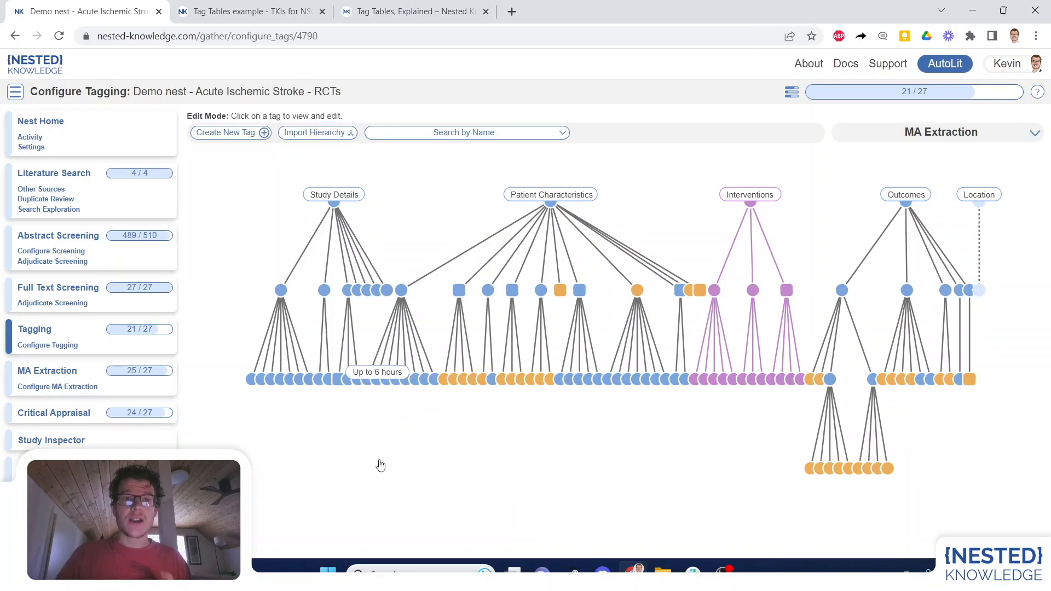
Switch to the "Tag Tables, Explained" article and read from its beginning through the section introducing Tag Tables.
left_click(385, 8)
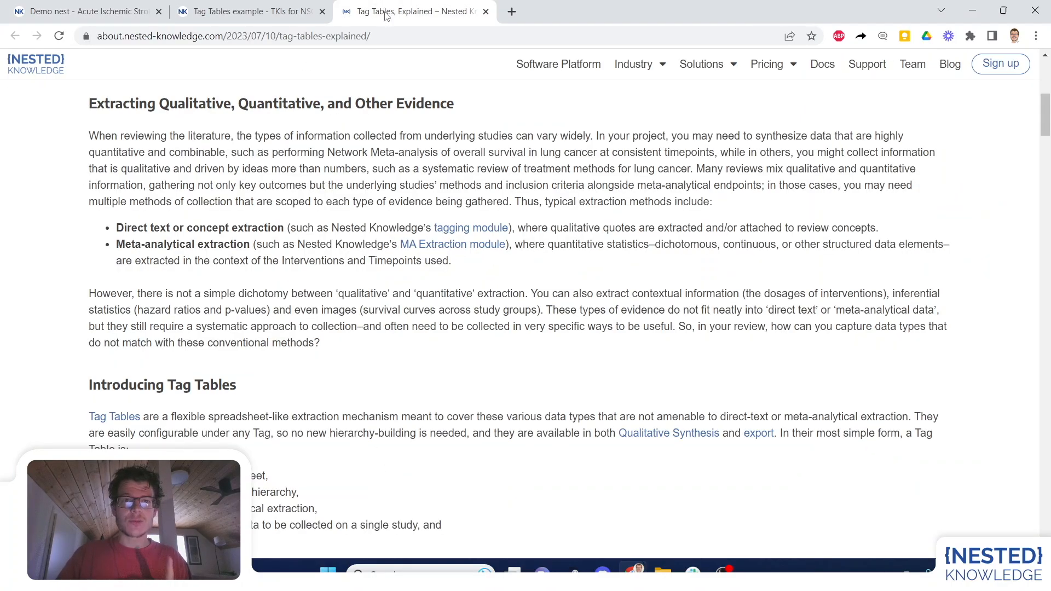
scroll(359, 207, "up", 8)
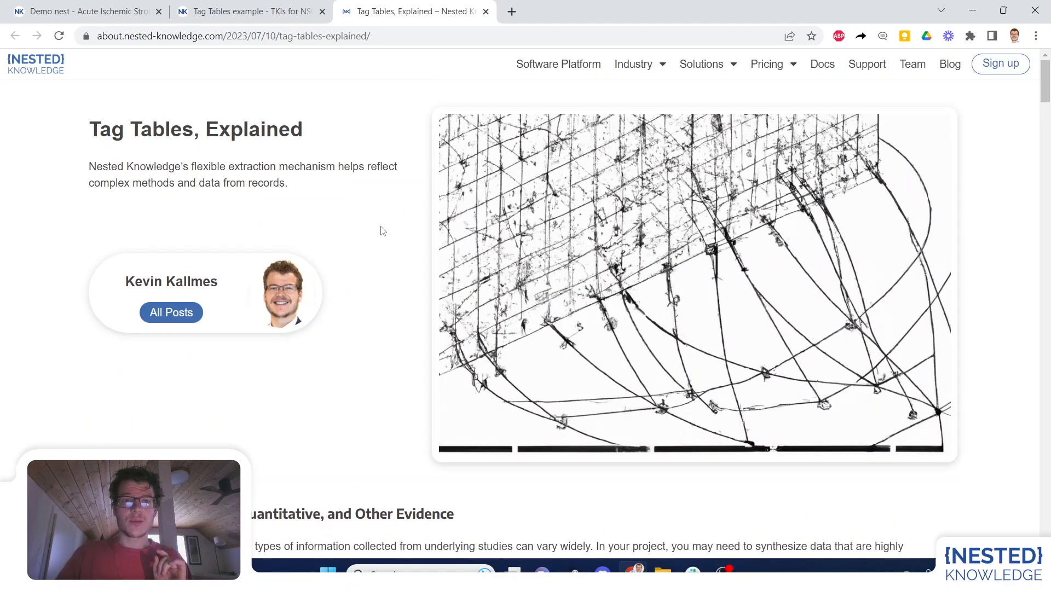
scroll(383, 236, "down", 5)
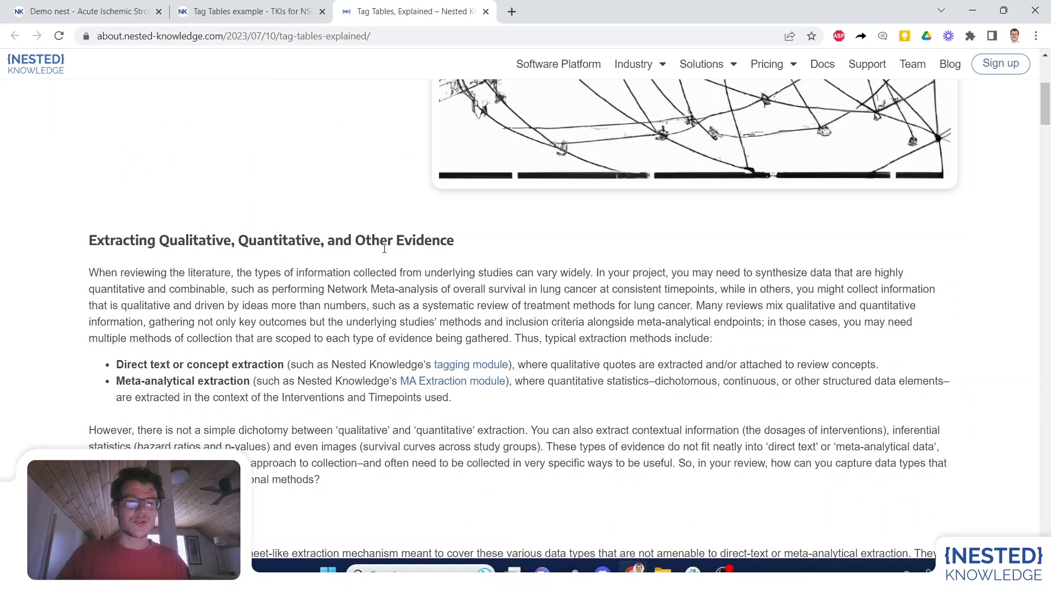
scroll(393, 256, "down", 1)
scroll(394, 257, "down", 1)
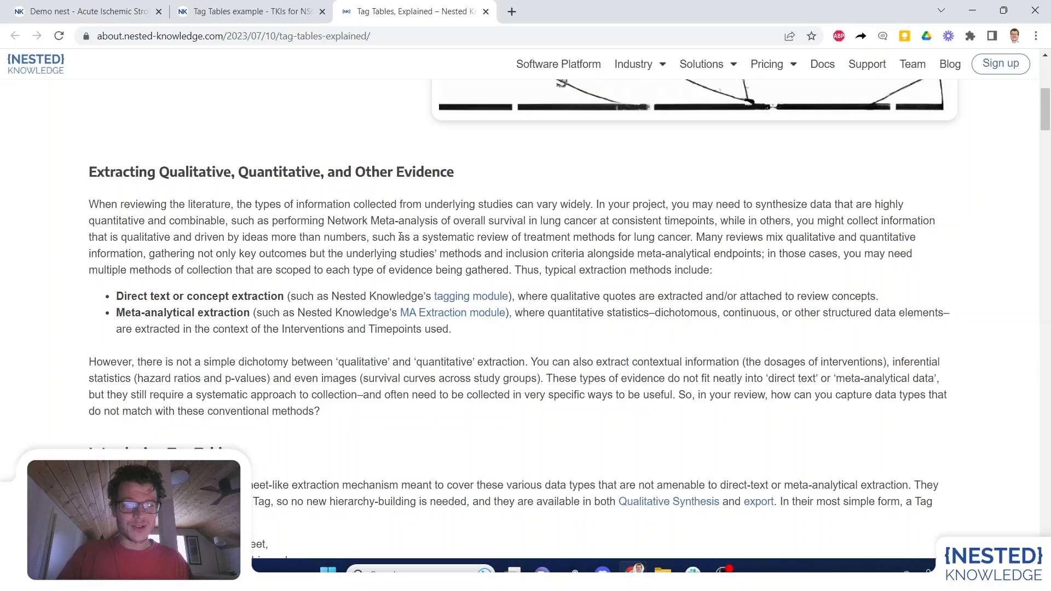
scroll(401, 236, "down", 5)
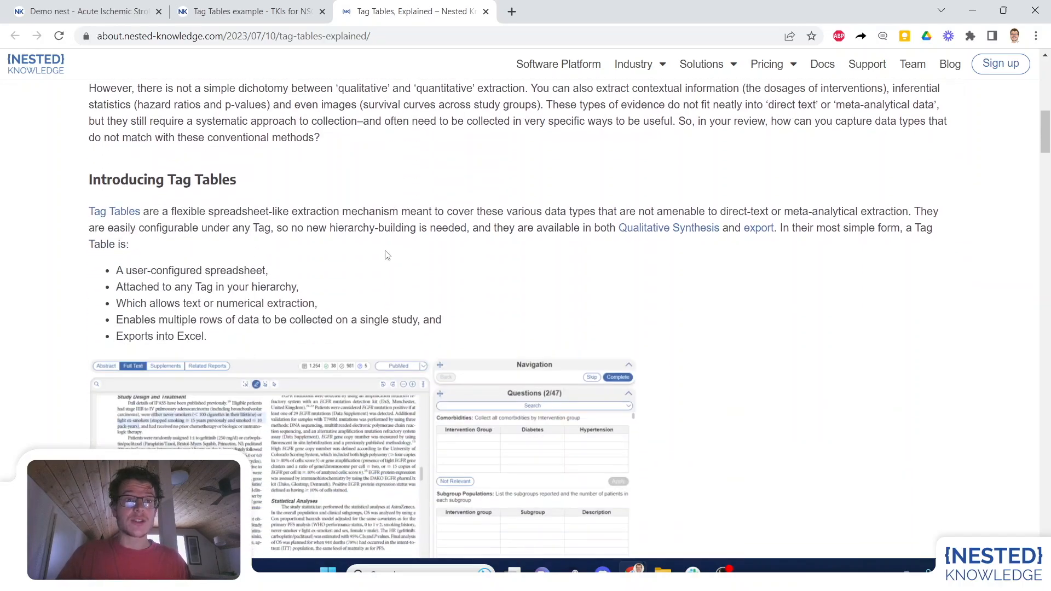
Back in the demo nest, enable table contents for the "Inclusion window" tag and add a "Treatment group" column.
left_click(78, 7)
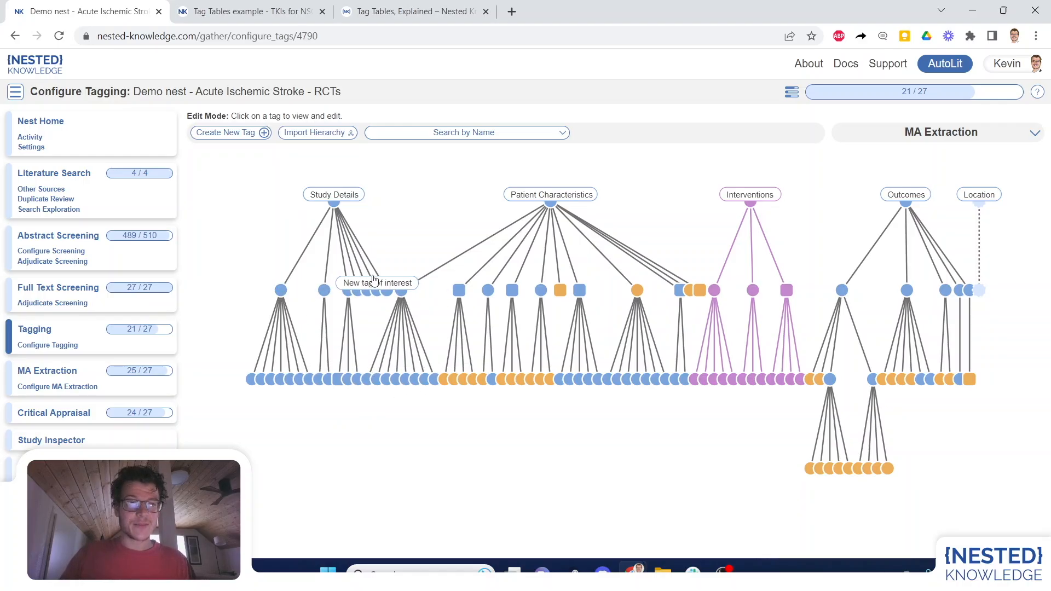
left_click(405, 295)
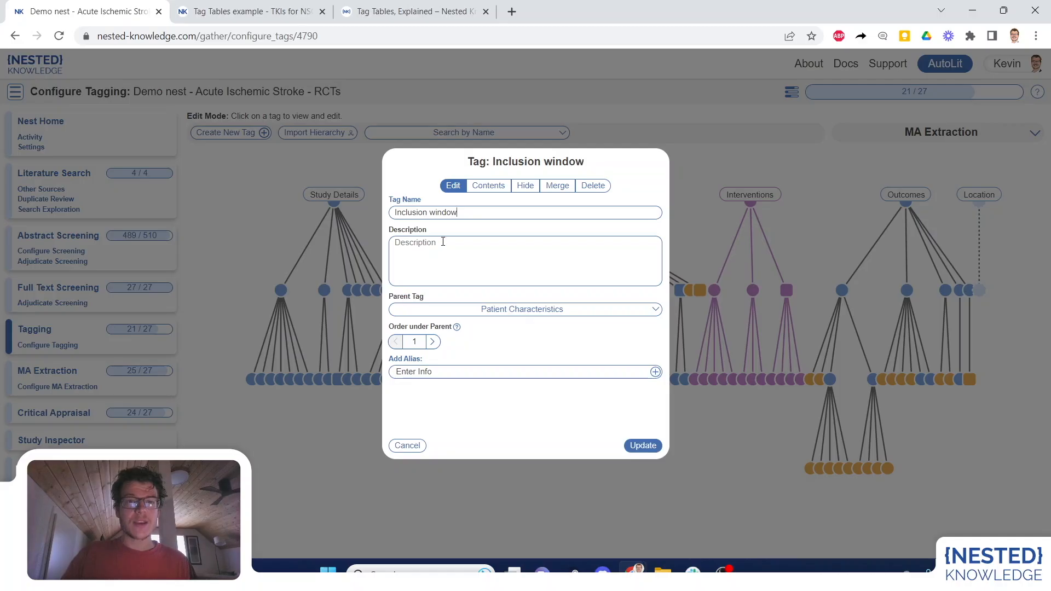
left_click(483, 188)
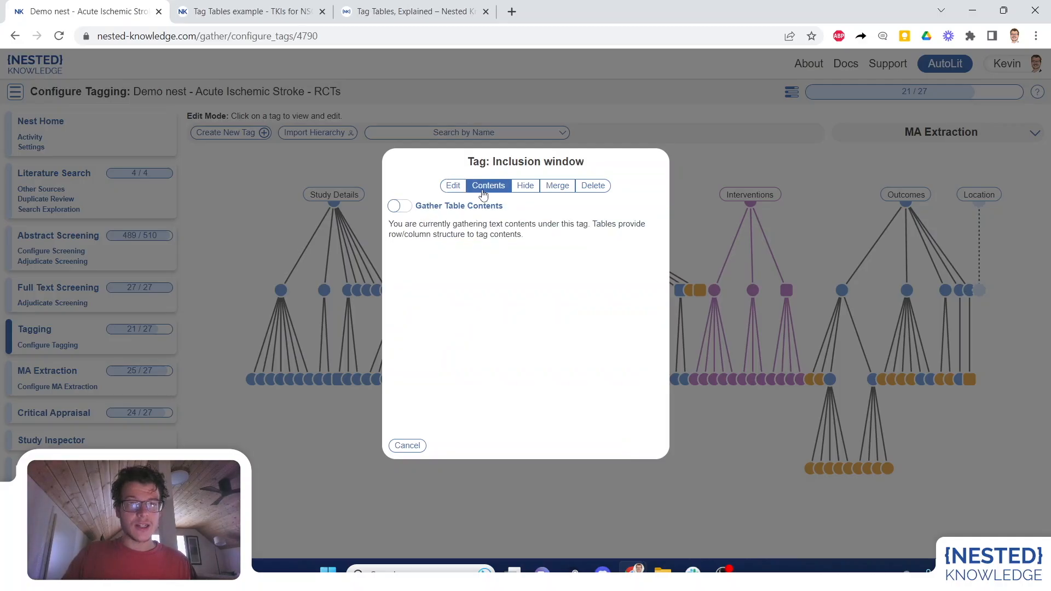
left_click(400, 206)
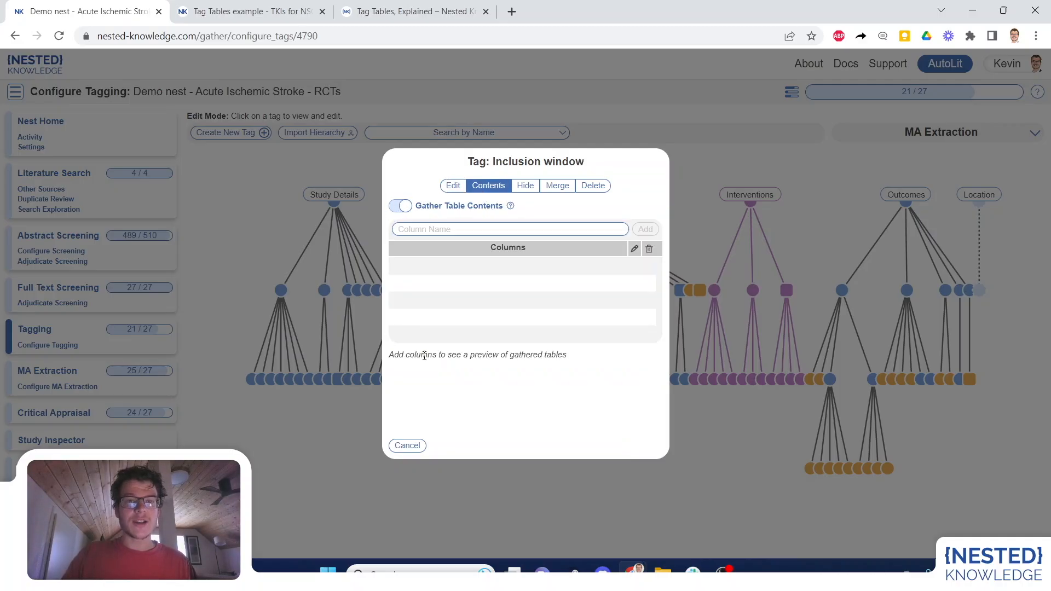
left_click(515, 230)
type("Treat")
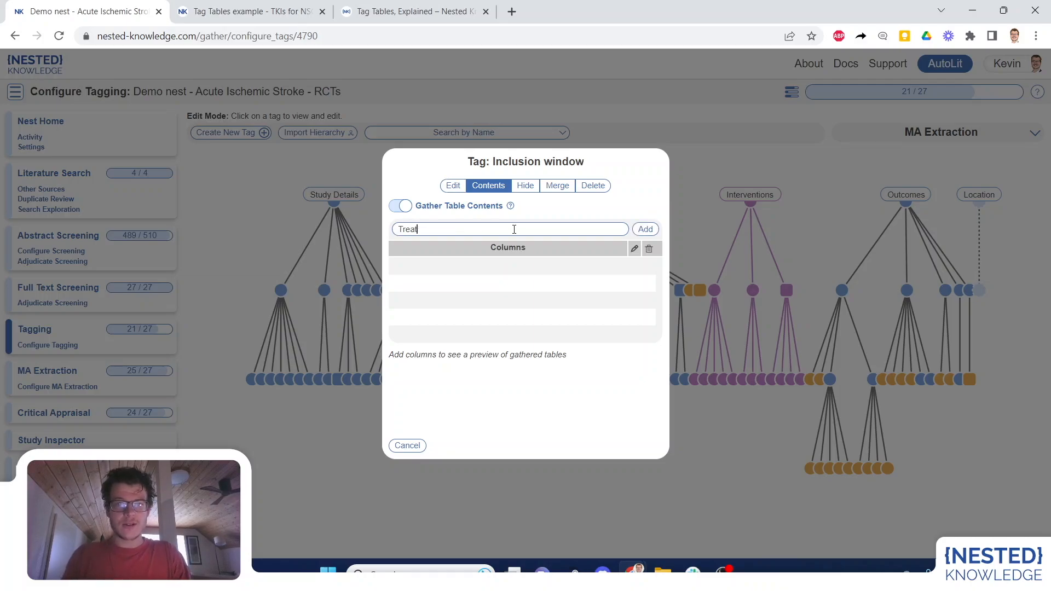
type("ment group")
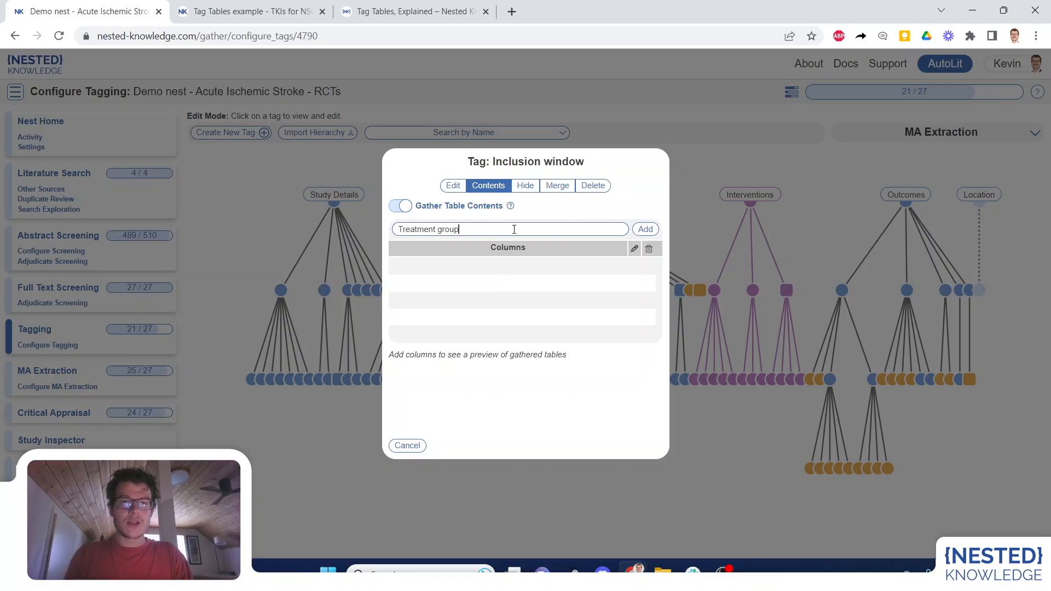
key("Return")
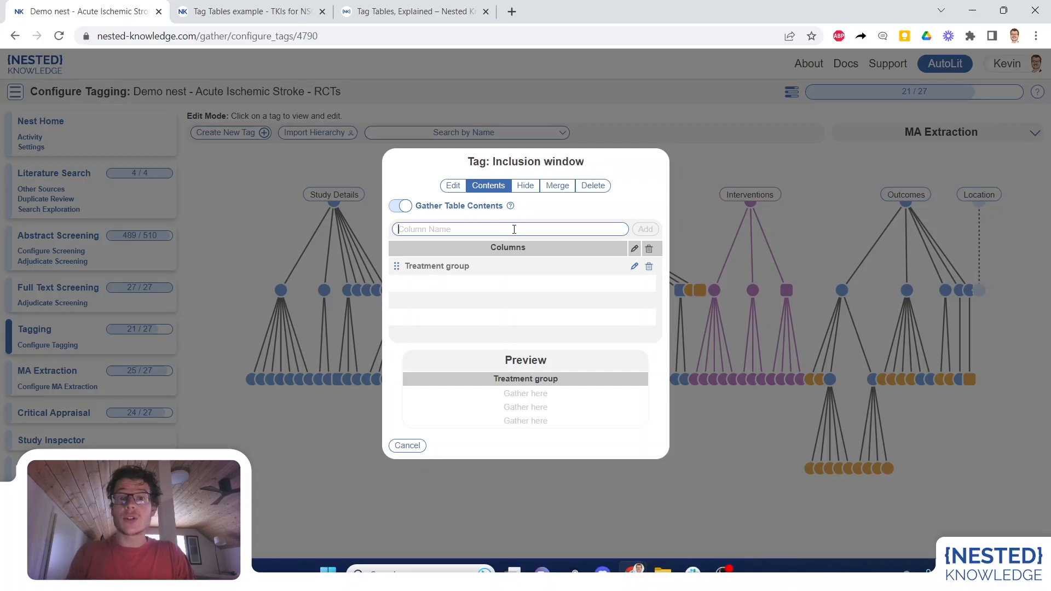
Add the columns "Up to 4.5 hours", "Up to 6 hours" and "Over 6 hours" to the tag's table and save the tag.
type("Up to ")
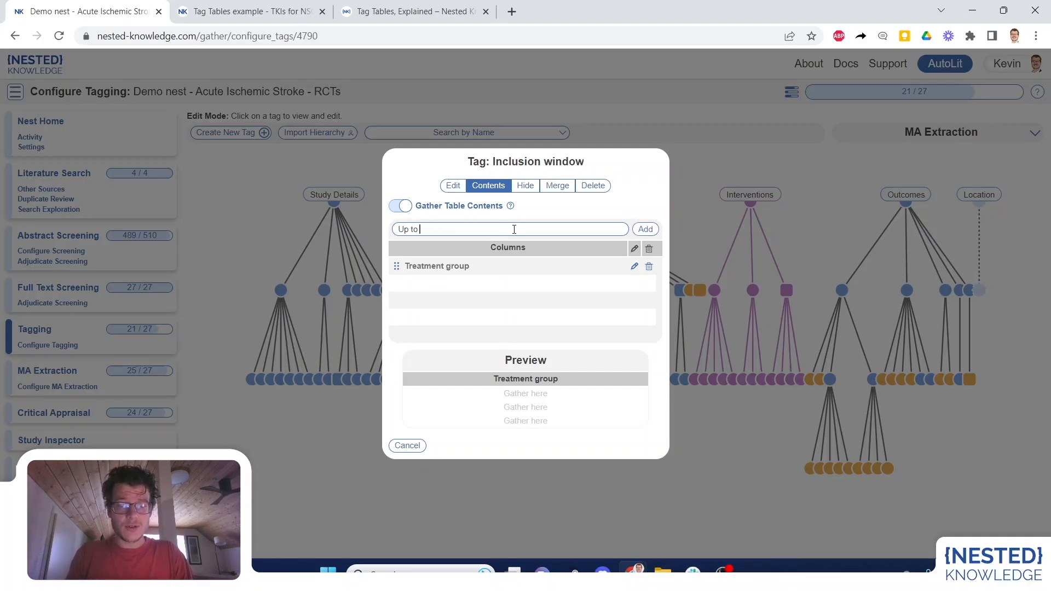
type("4.5 hours")
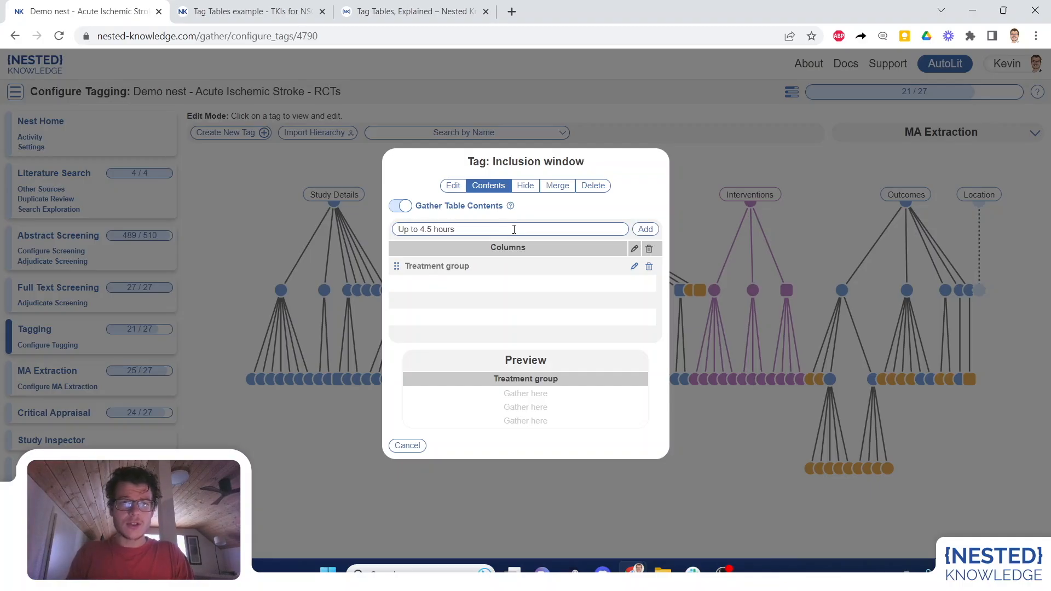
key("Return")
type("Up to 6 hours")
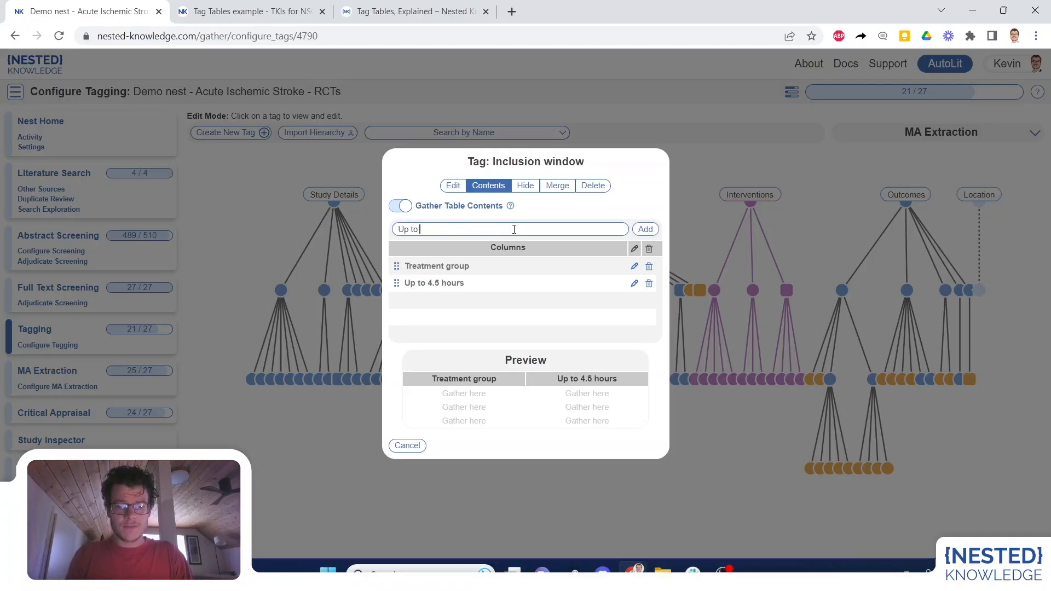
key("Return")
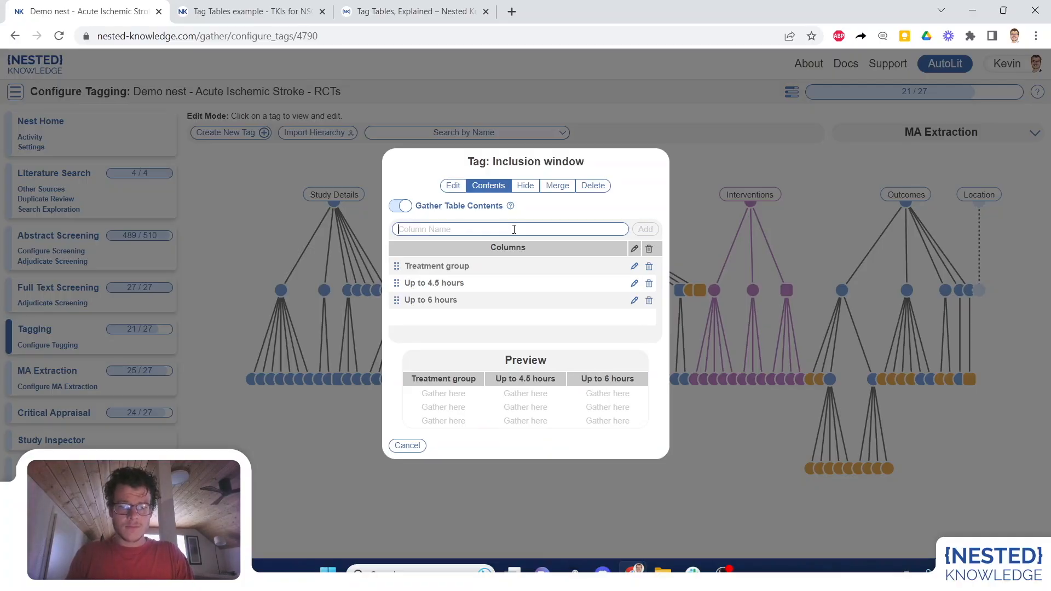
type("Over 6 hours")
key("Return")
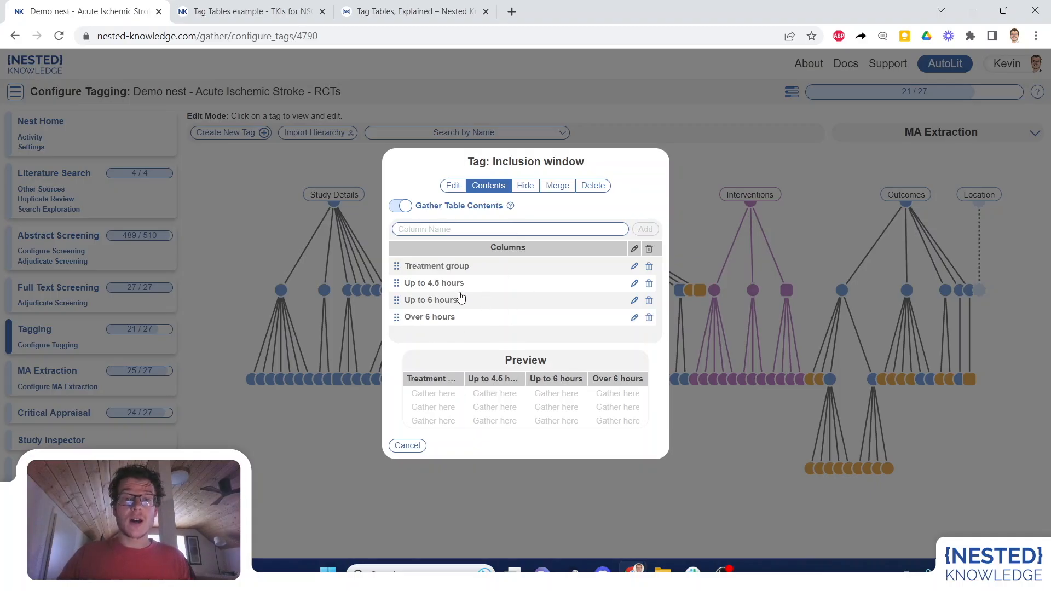
left_click(452, 185)
left_click(642, 445)
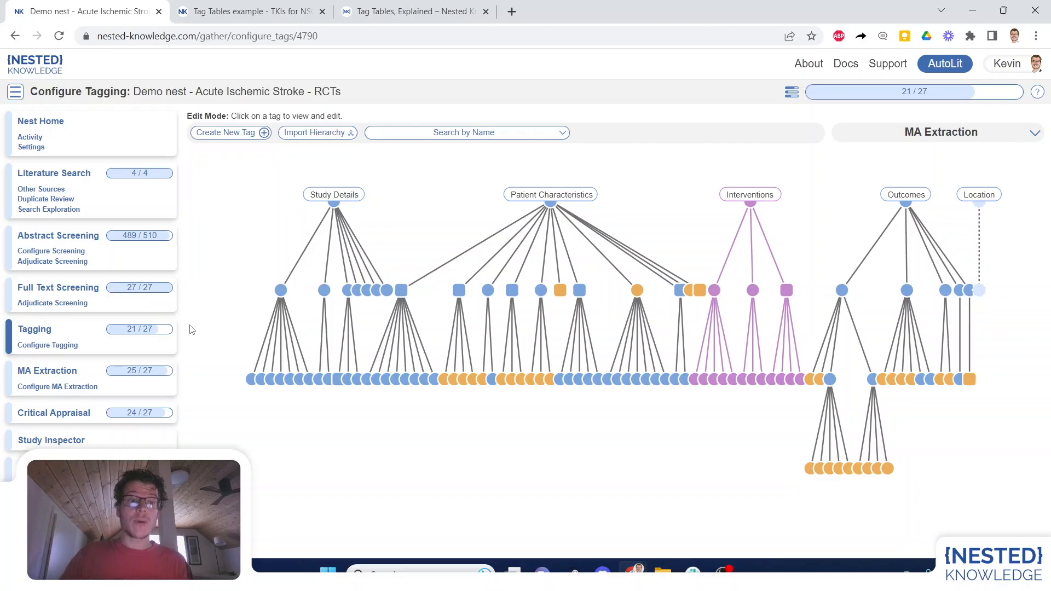
Open the nest's Tagging module and choose the "Inclusion window" tag for the displayed study.
left_click(34, 330)
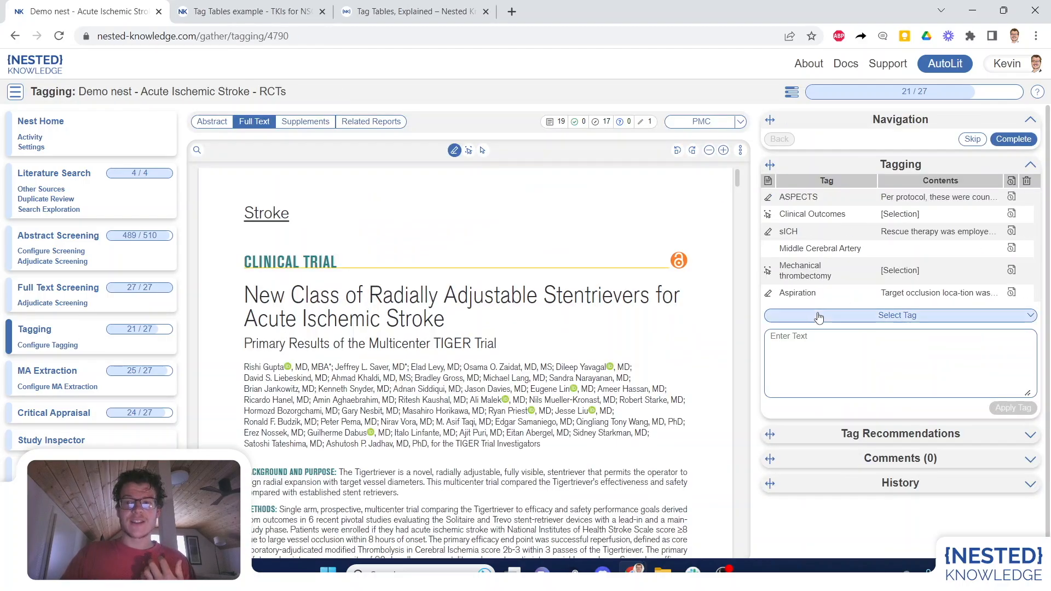
scroll(653, 334, "down", 5)
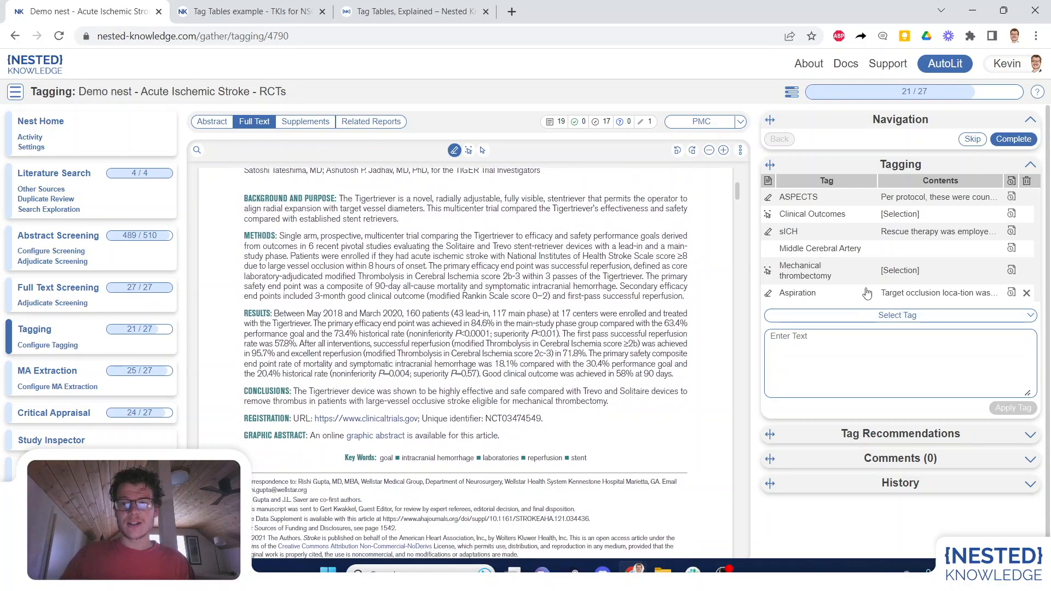
left_click(855, 315)
type("inc")
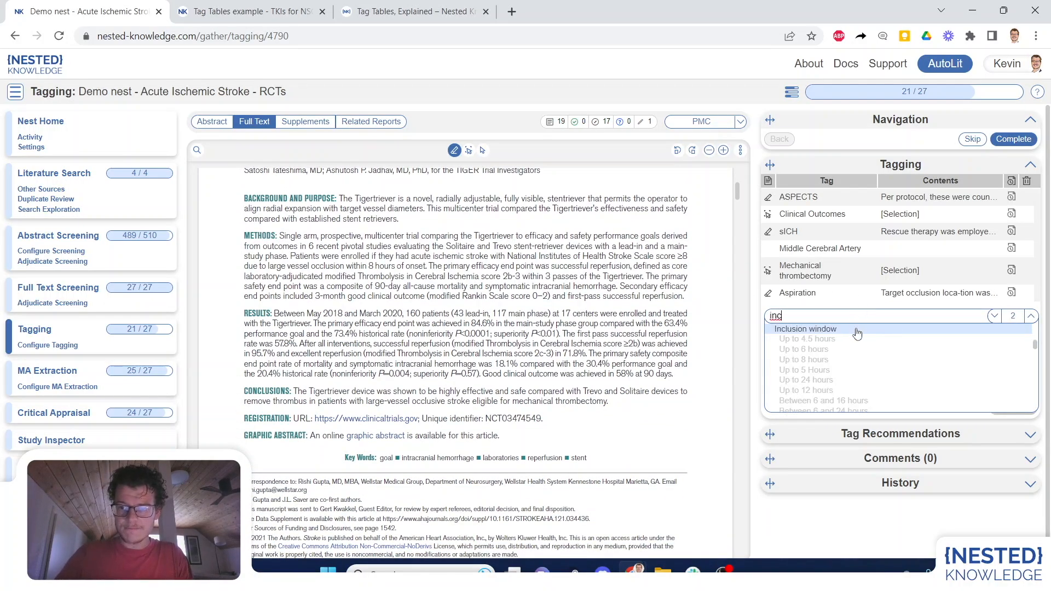
left_click(854, 329)
Enter "treatment group 1" and "treatment group 2" as the first two rows of the Treatment group column.
left_click(813, 348)
type("Treatm")
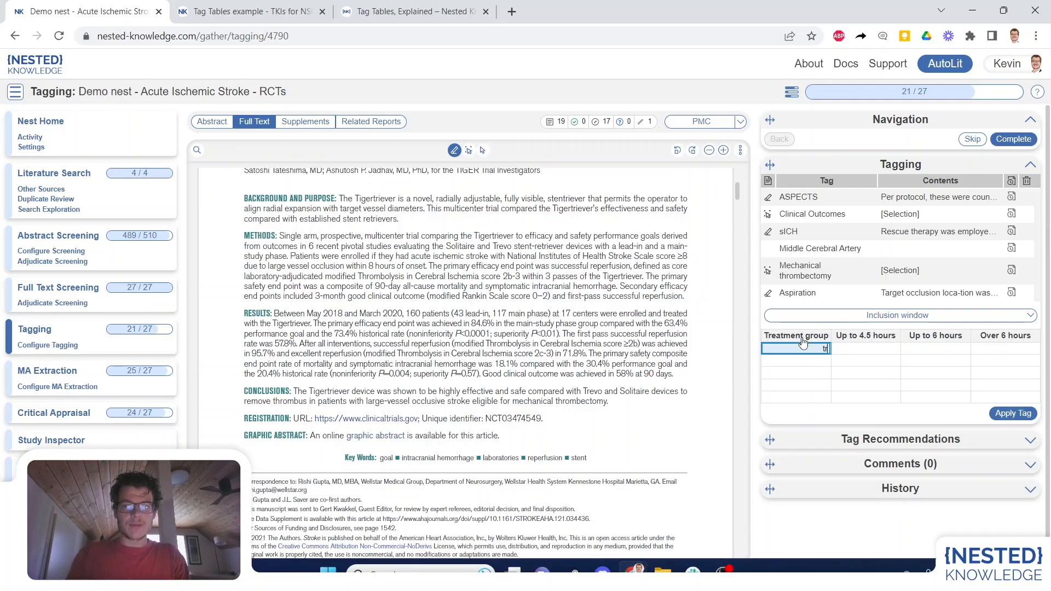
type("ent group 1")
left_click(802, 357)
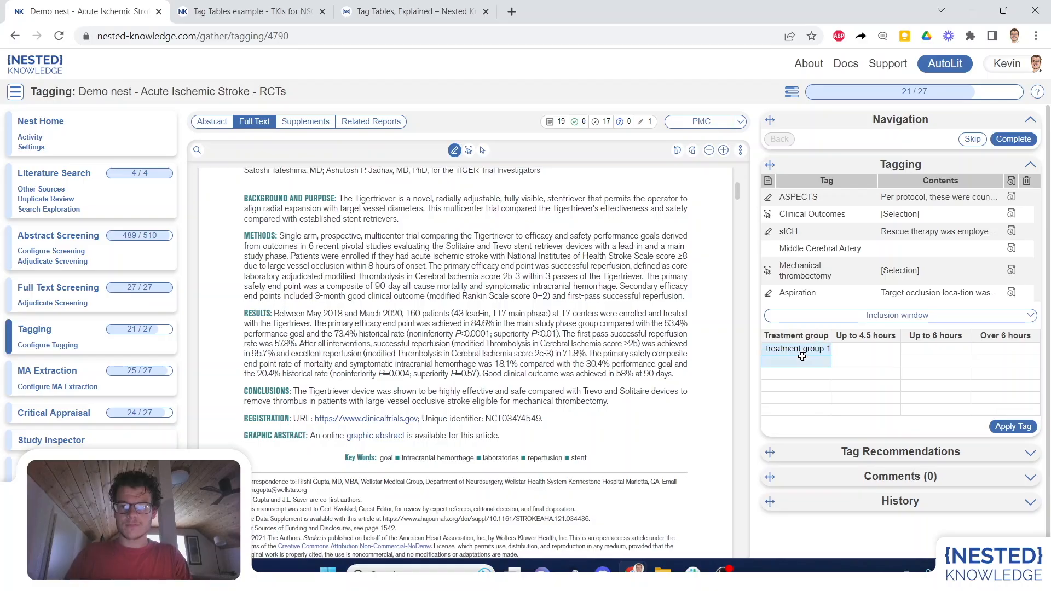
type("treatment gropu")
key("BackSpace")
key("BackSpace")
type("up 2")
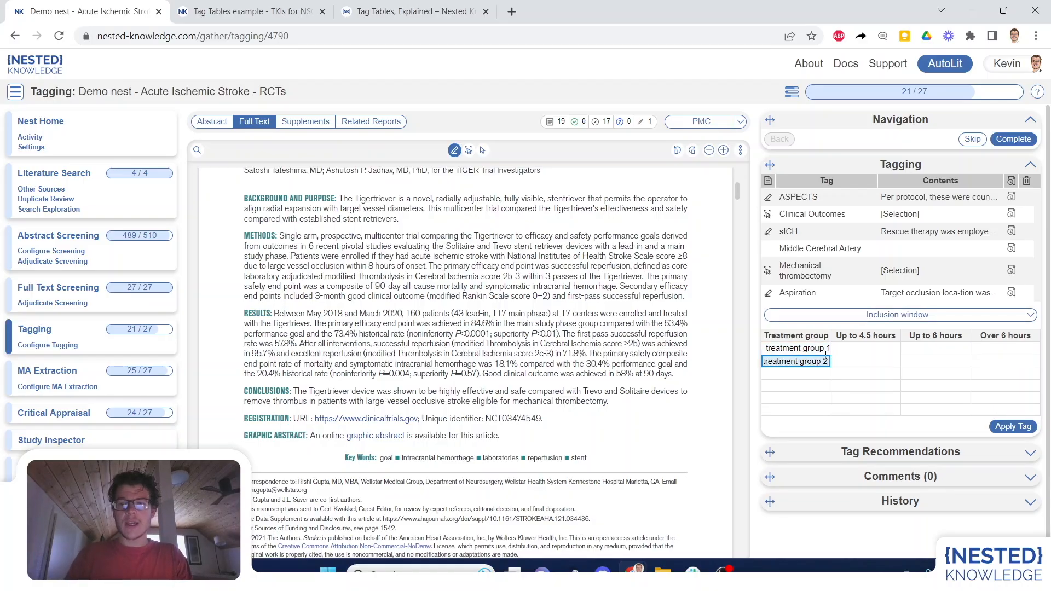
left_click(856, 347)
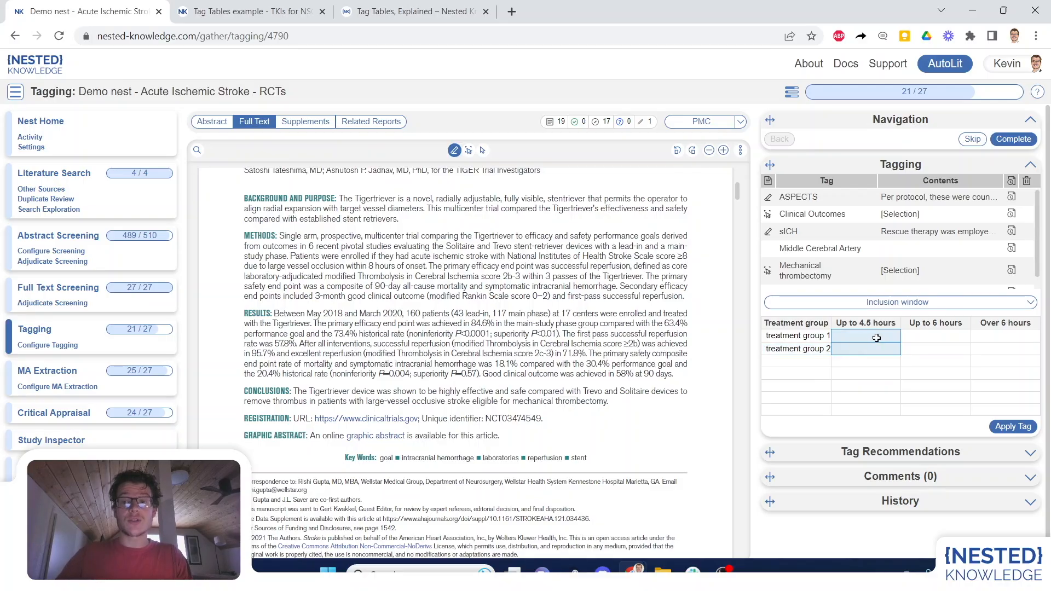
left_click(876, 338)
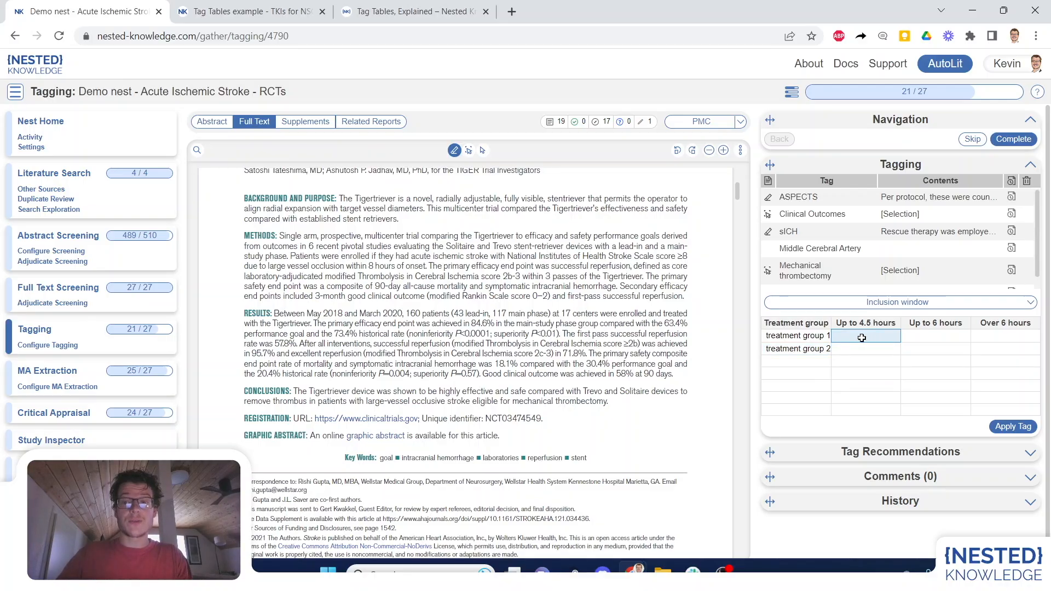
left_click(926, 336)
left_click(1002, 337)
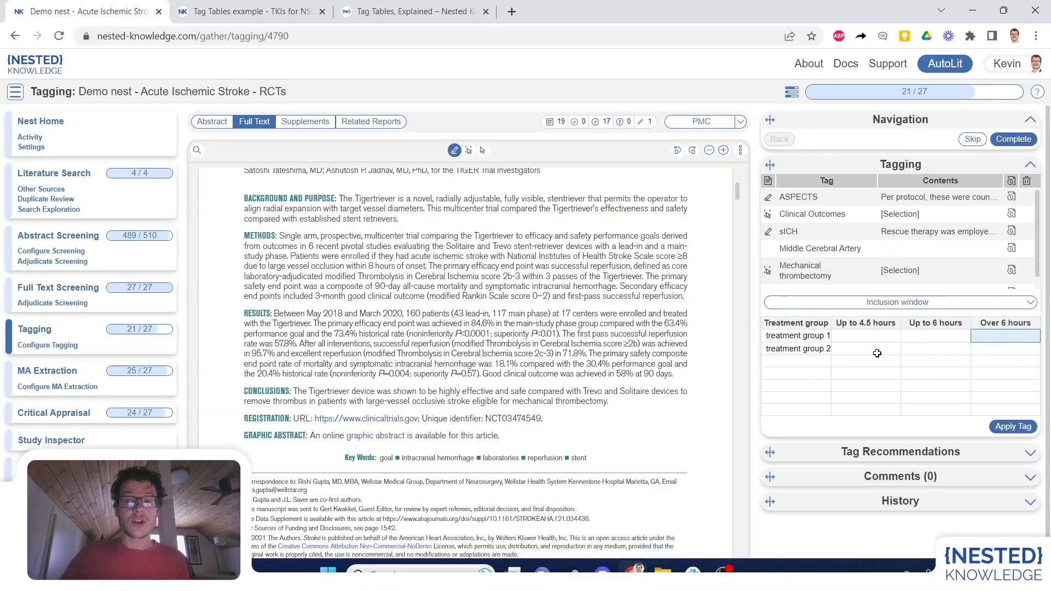
left_click(868, 336)
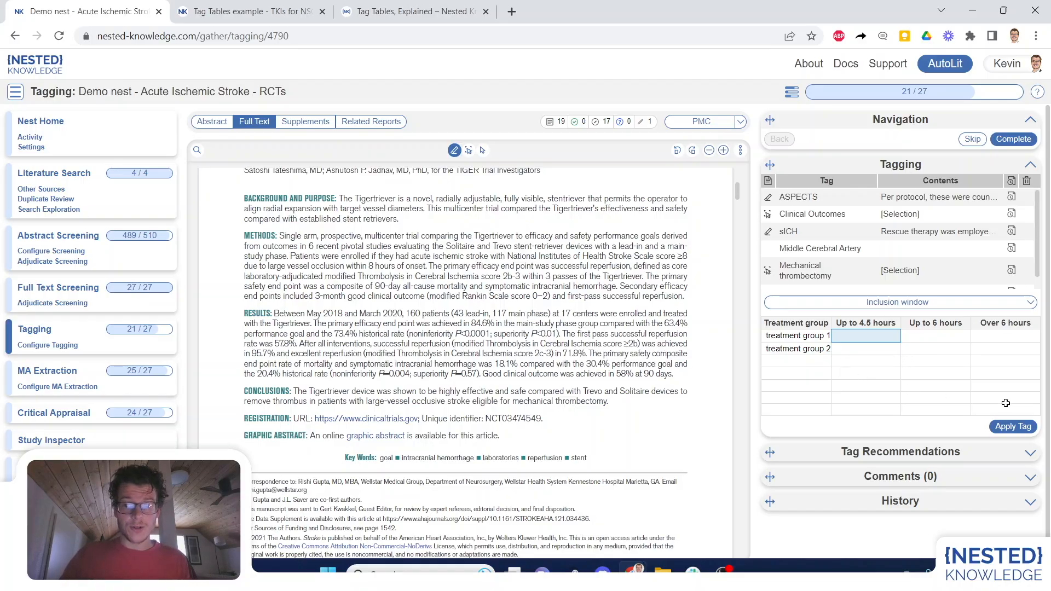
Return to the tag hierarchy configuration and examine the table columns set up for the "Demographics" tag, then close it.
left_click(70, 350)
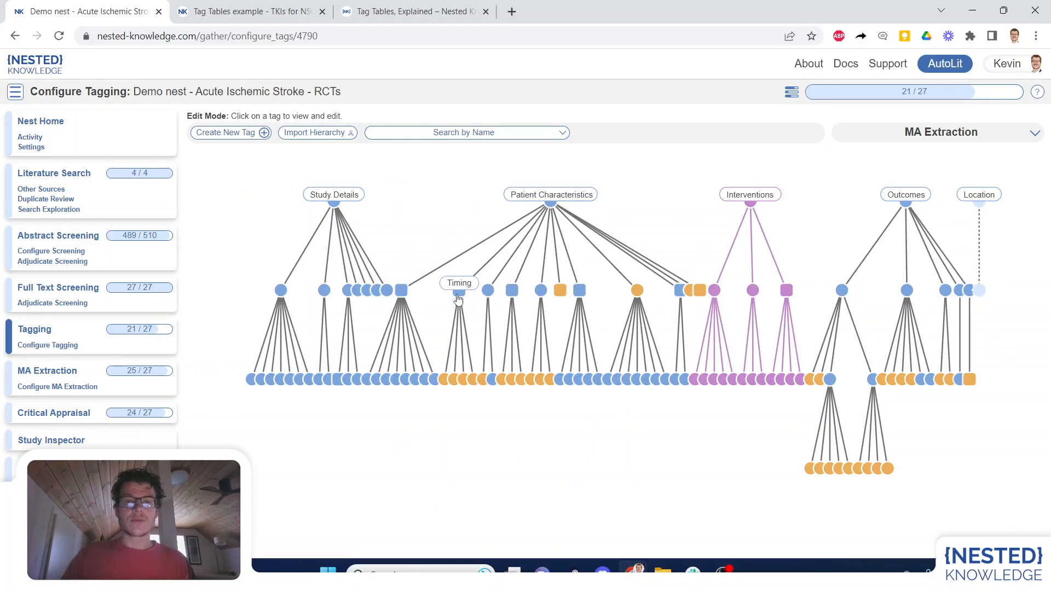
left_click(512, 295)
left_click(488, 191)
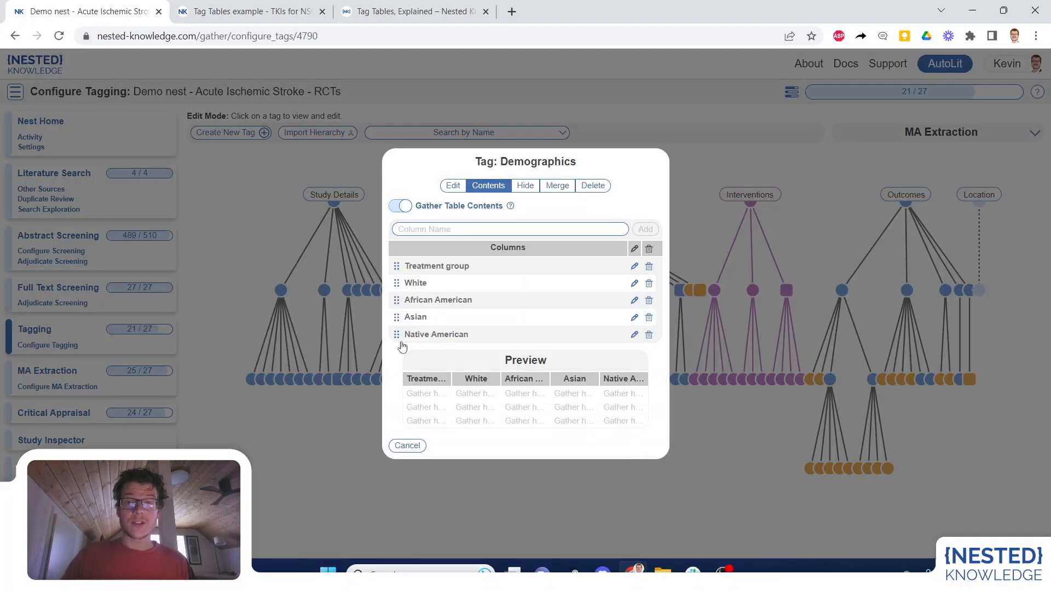
left_click(764, 457)
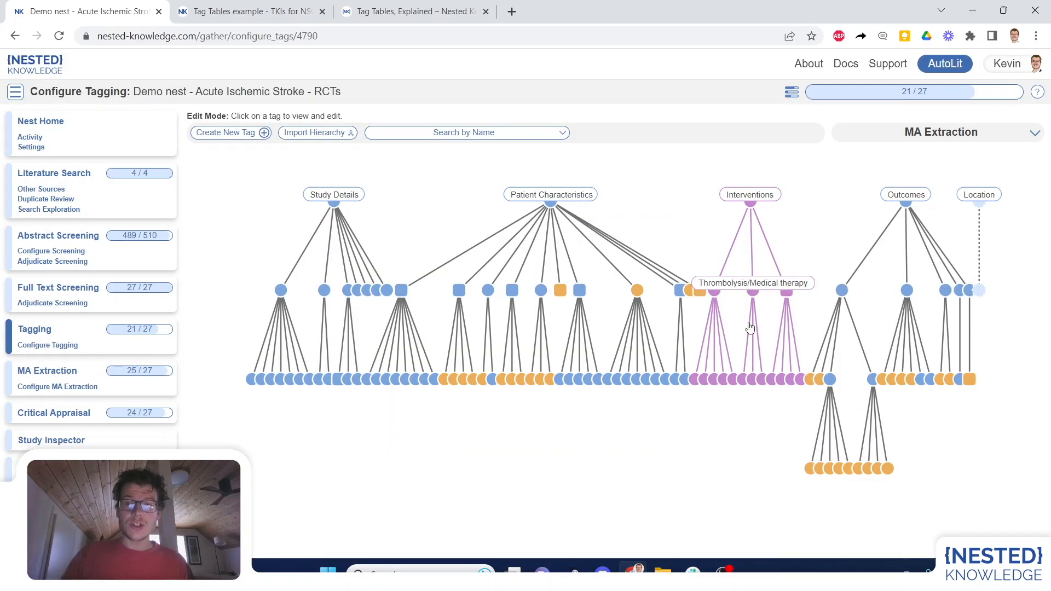
Examine the table columns set up for the "Mechanical Thrombectomy + IVT" tag under Interventions and close it.
left_click(788, 295)
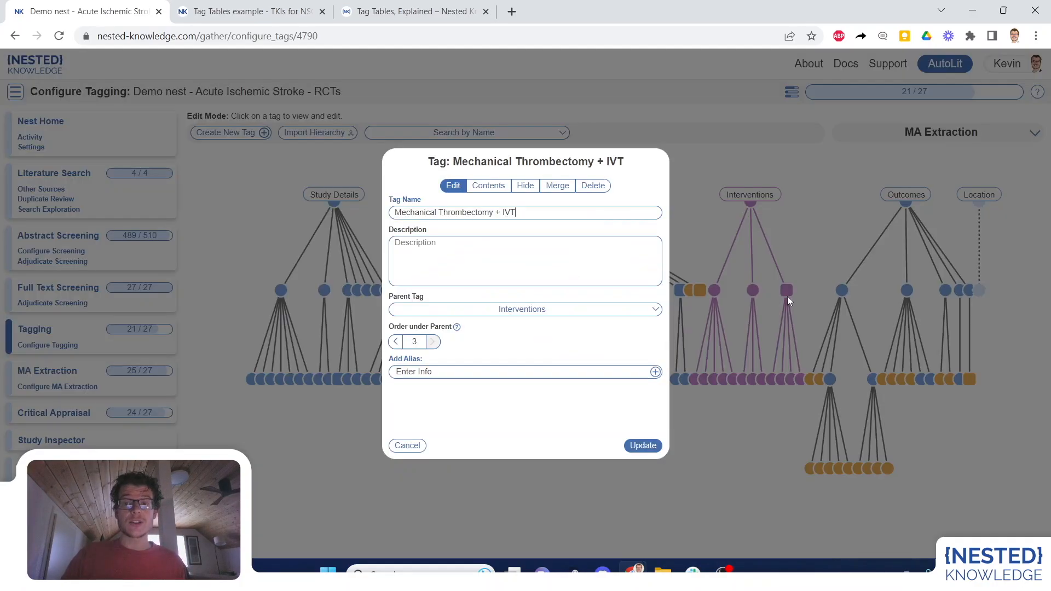
left_click(489, 187)
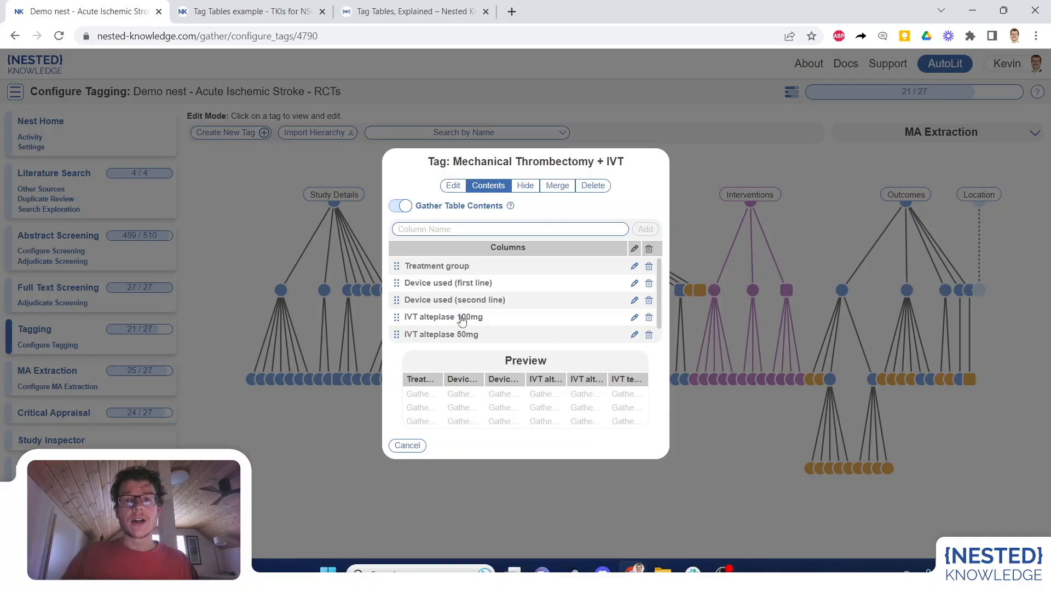
left_click(755, 436)
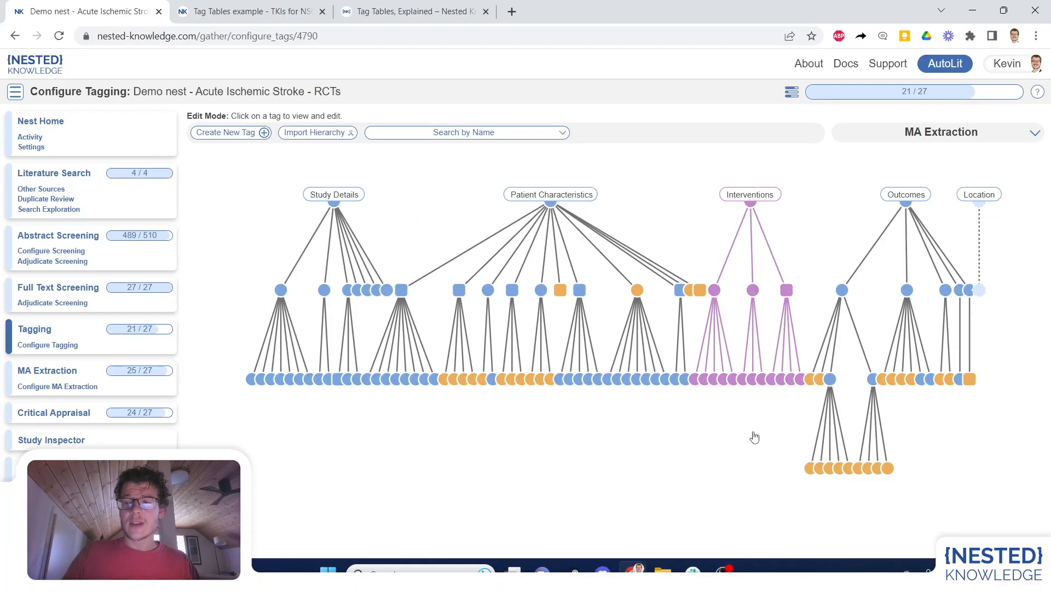
Open the "Bleeding events" tag under Outcomes and examine its table columns.
left_click(974, 388)
left_click(488, 186)
mouse_move(511, 206)
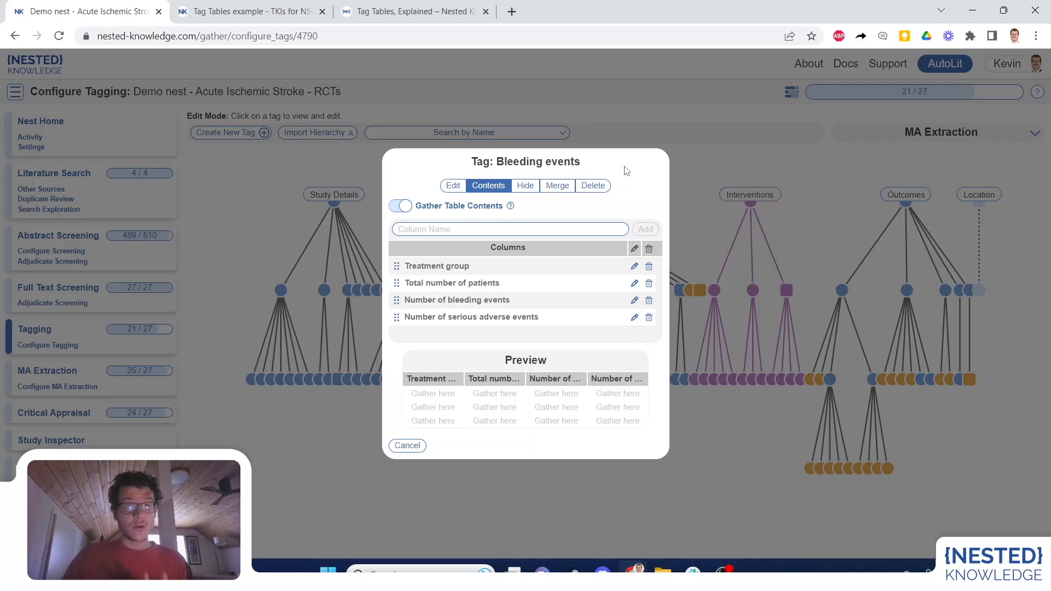
Close the "Bleeding events" tag, examine the table columns set up for the "Inclusion window" tag, and close it.
left_click(691, 160)
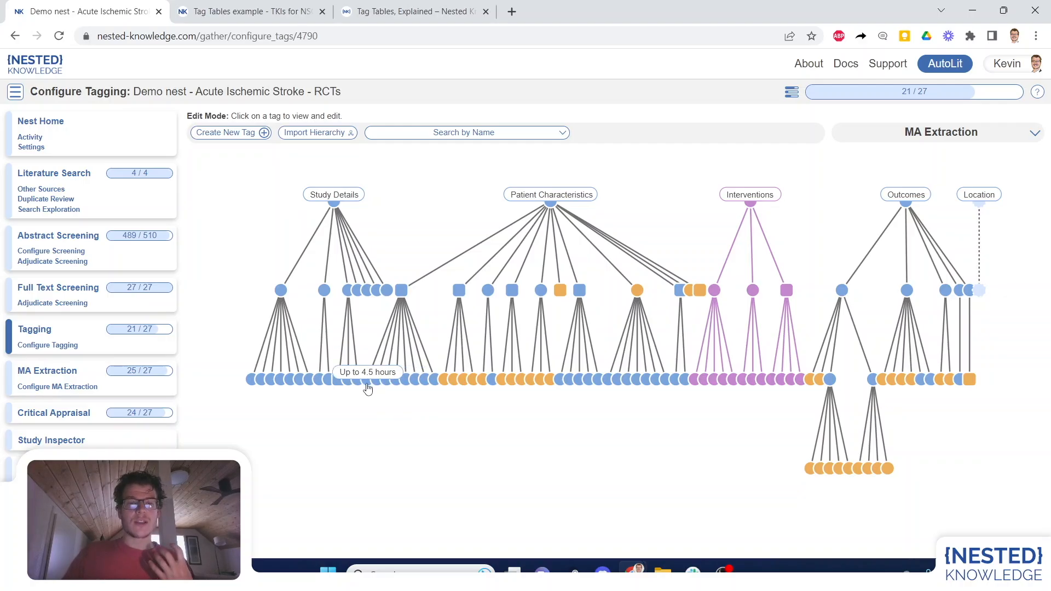
left_click(402, 299)
left_click(471, 186)
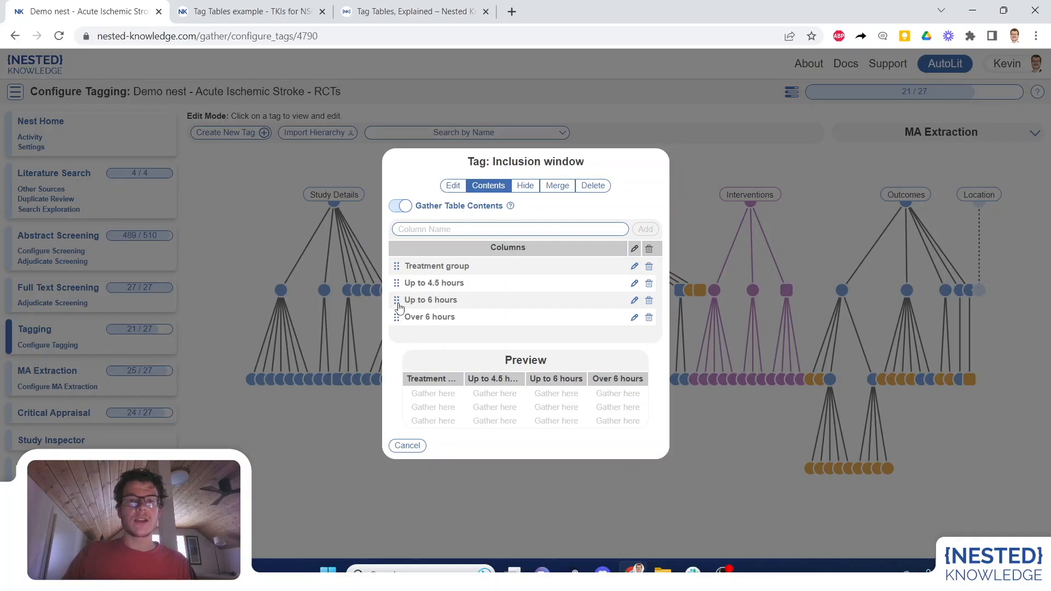
left_click(341, 431)
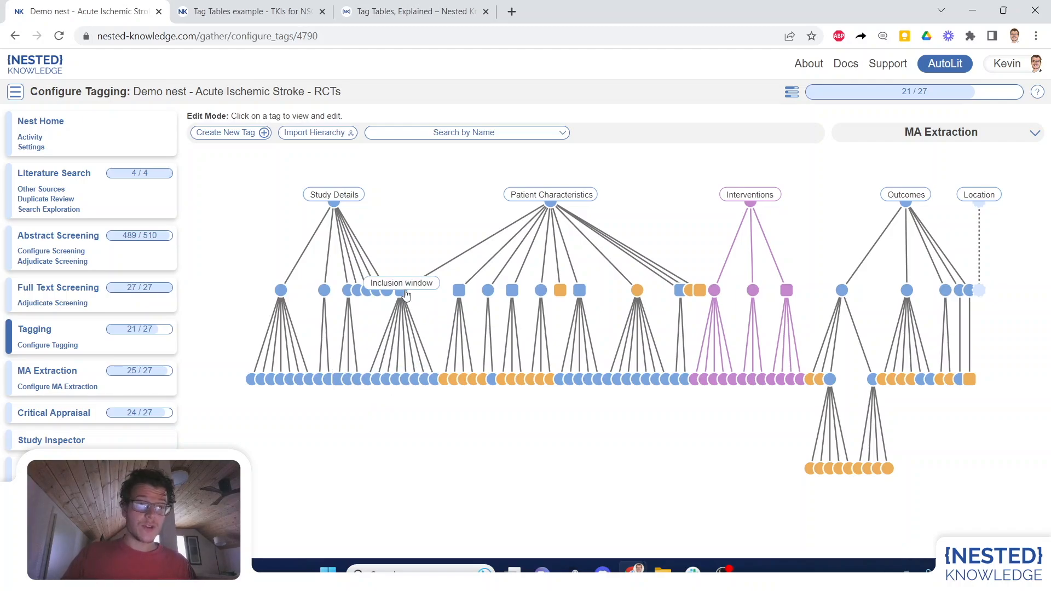
Switch to tagging in the "Tag Tables example - TKIs for NSCLC" nest and examine the question tables from Comorbidities through Exclusion Criteria.
left_click(48, 329)
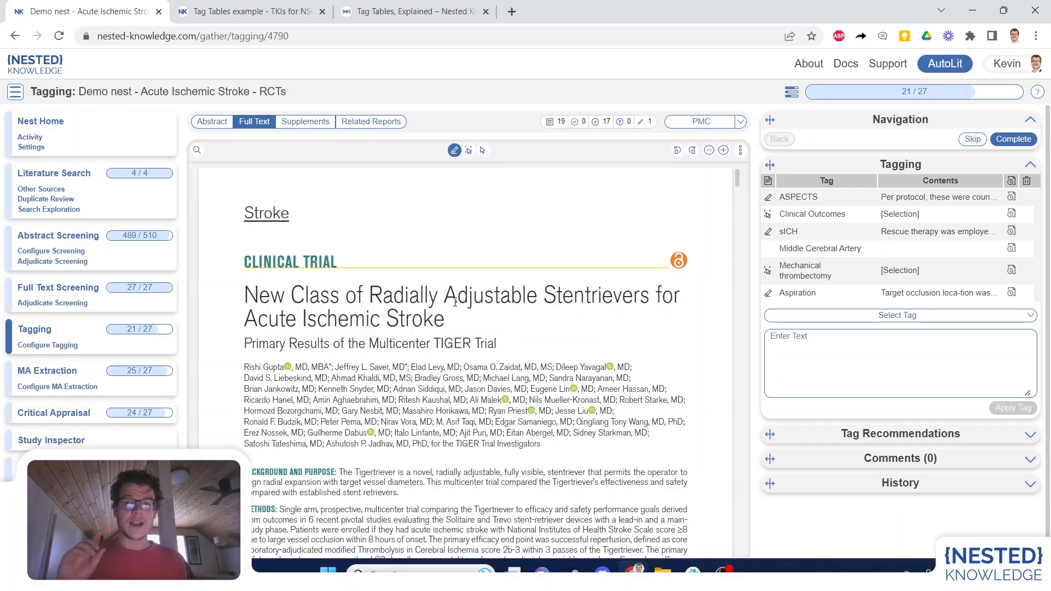
left_click(280, 5)
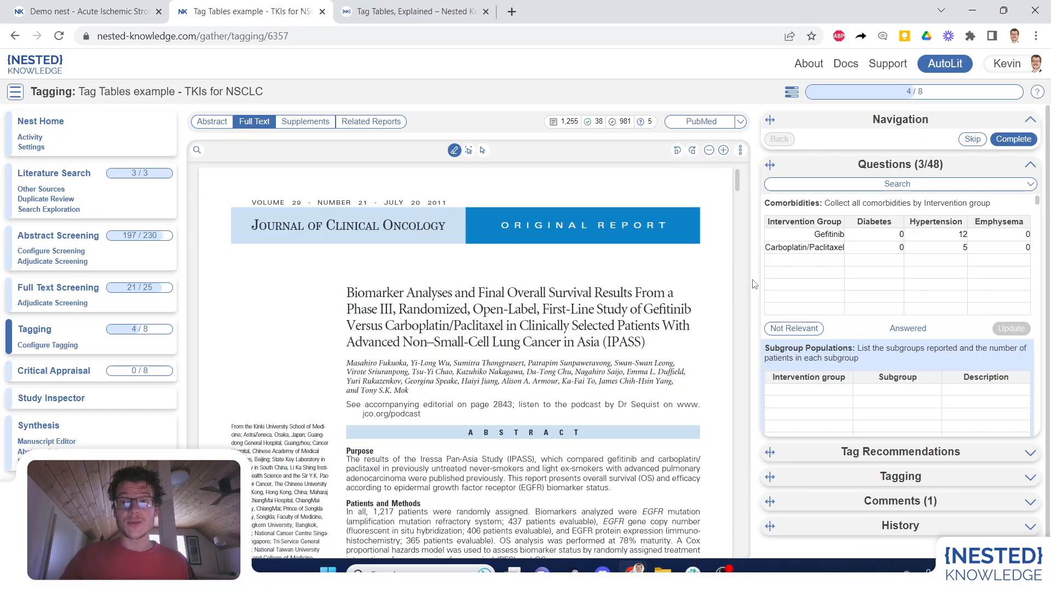
scroll(848, 254, "down", 3)
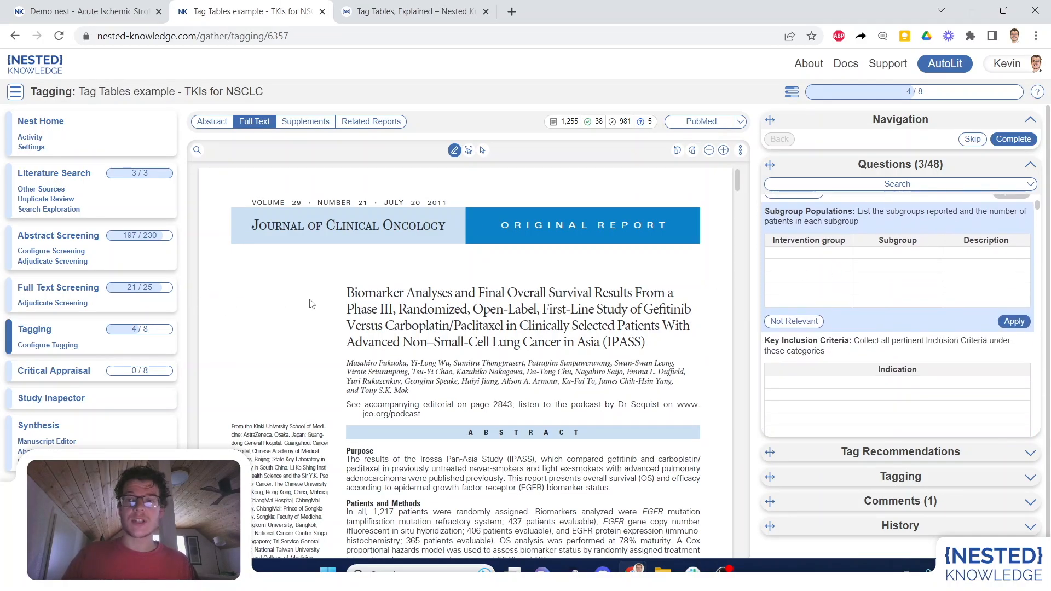
scroll(839, 261, "up", 3)
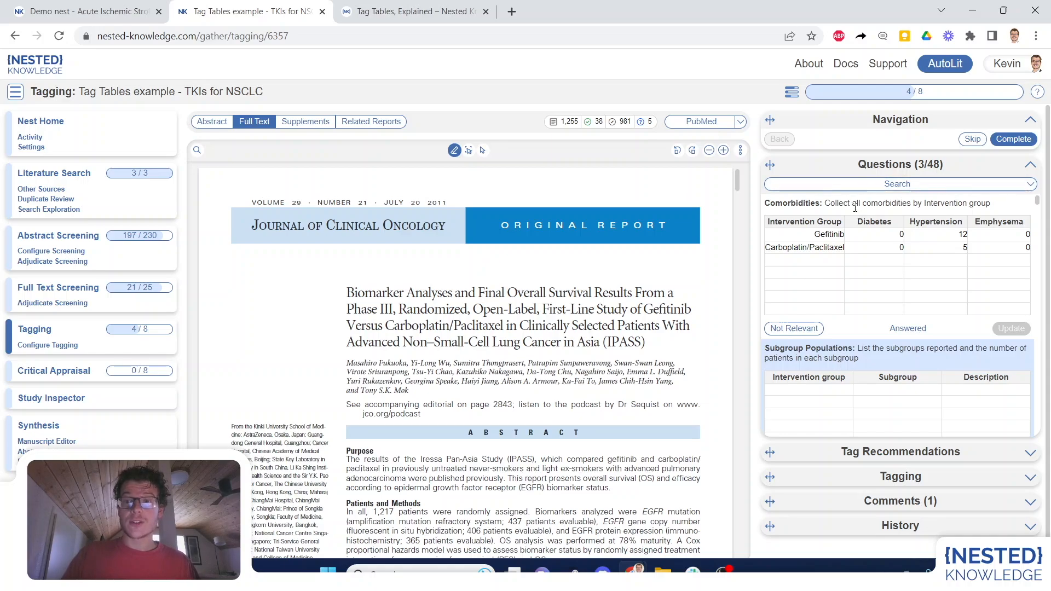
scroll(838, 247, "down", 4)
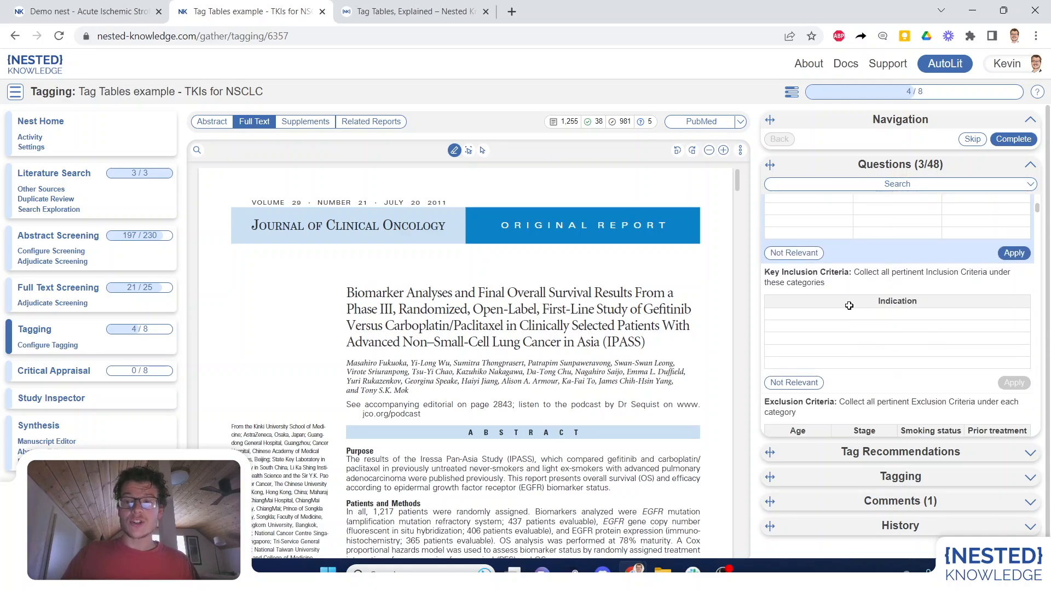
left_click(845, 315)
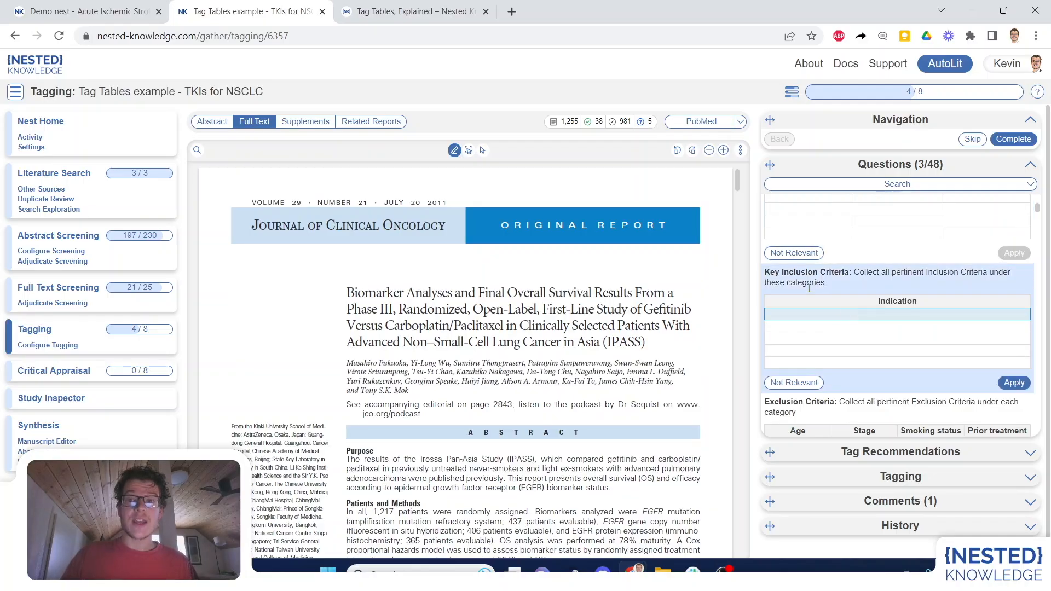
left_click_drag(818, 374, 923, 393)
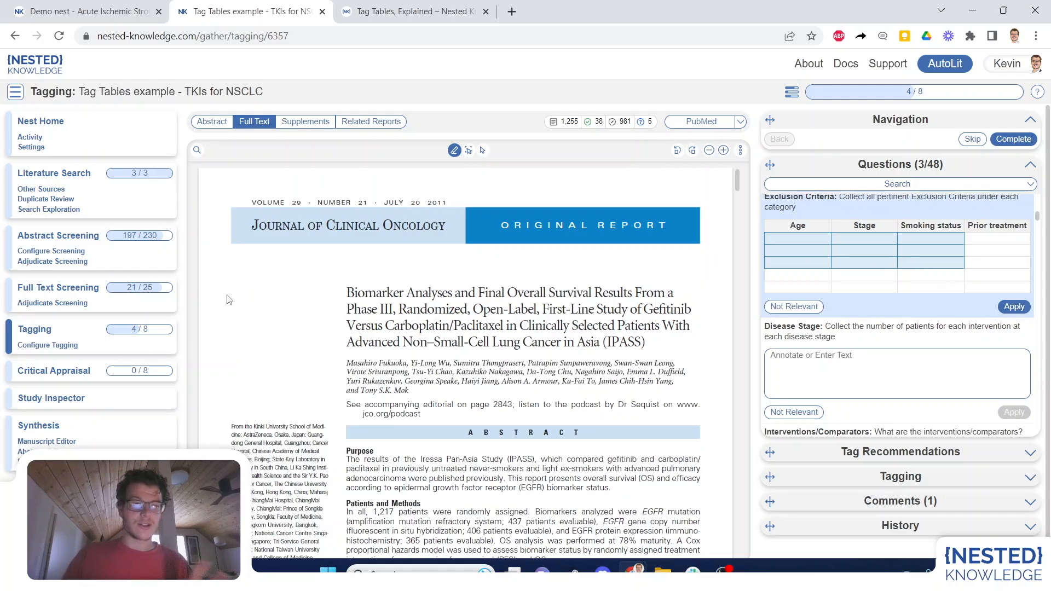
Open the nest's Qualitative Synthesis and display the tags of the "Biomarker analyses and final overall survival results" study.
left_click(35, 427)
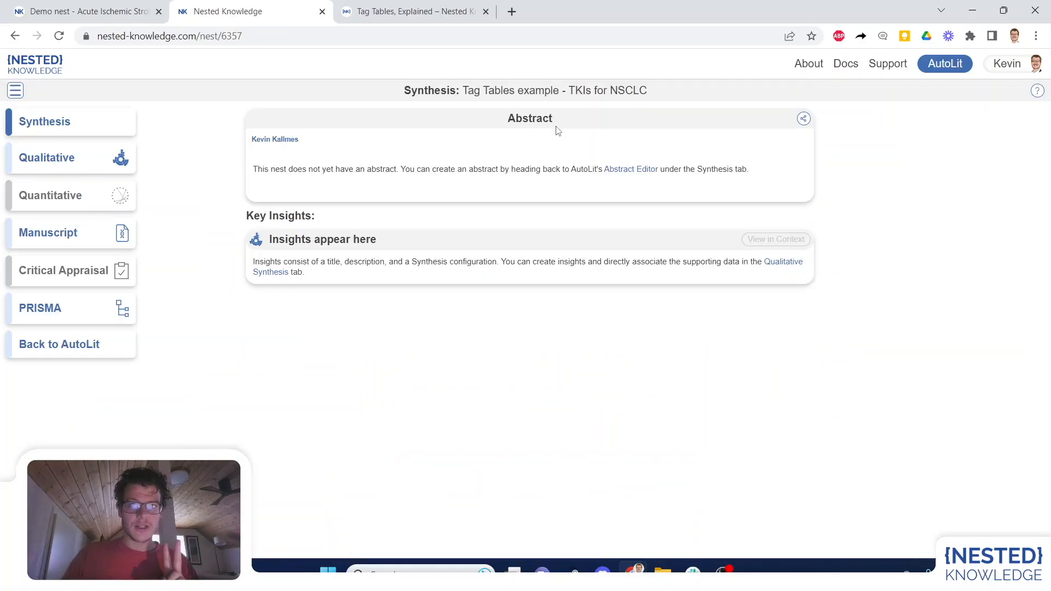
left_click(60, 171)
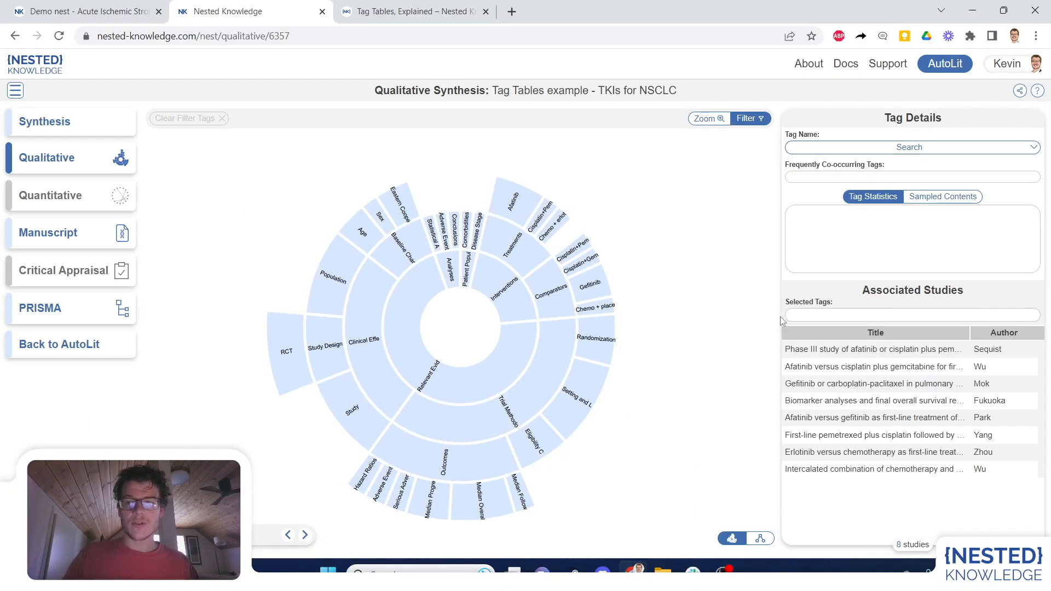
left_click(883, 400)
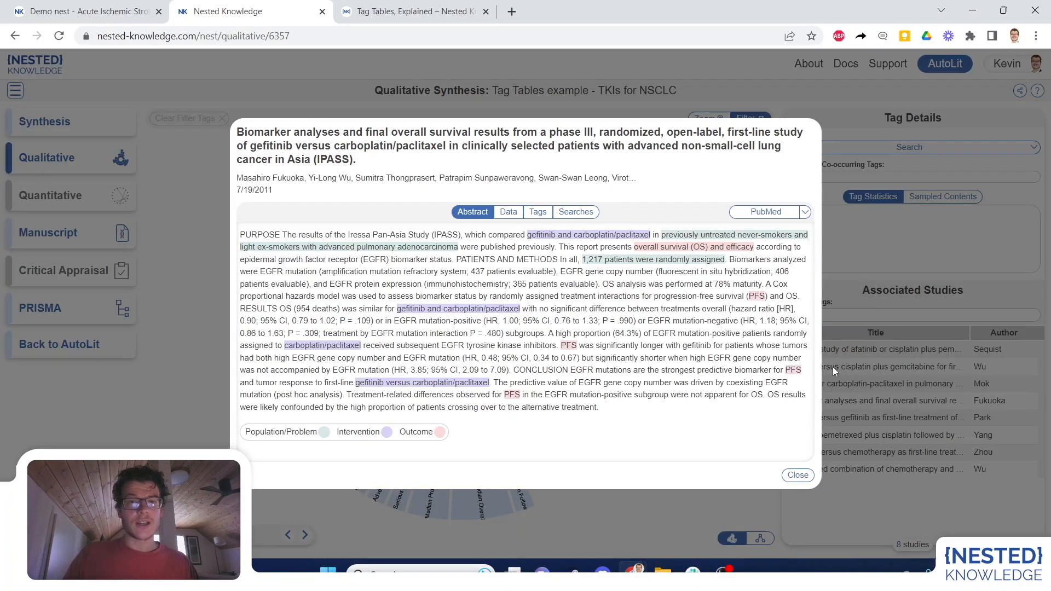
left_click(542, 217)
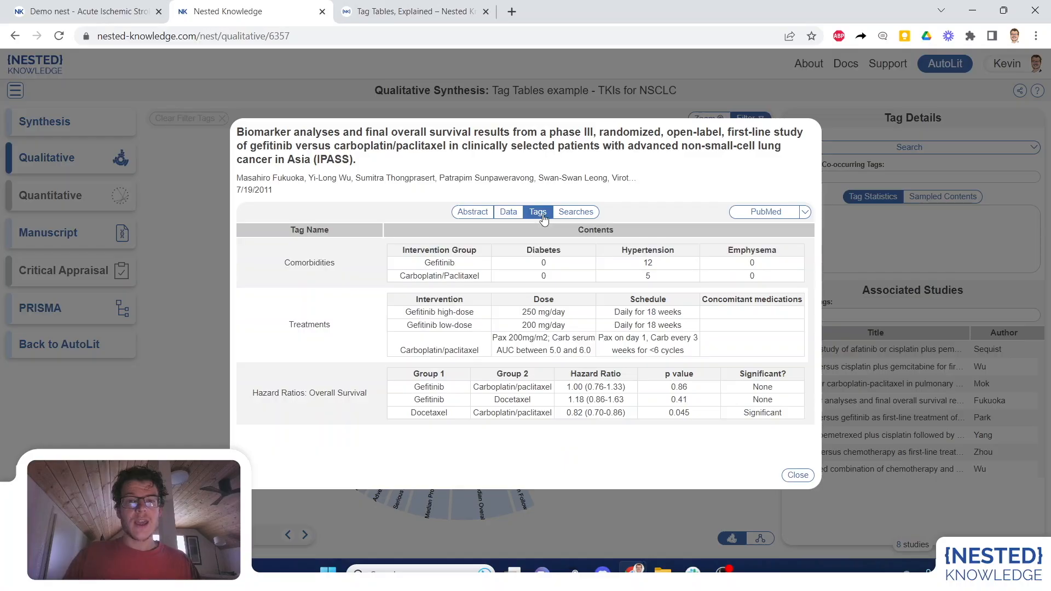
Examine the study's Comorbidities, Treatments and "Hazard Ratios: Overall Survival" tag tables, and close the study details.
left_click(465, 266)
left_click_drag(489, 266, 511, 273)
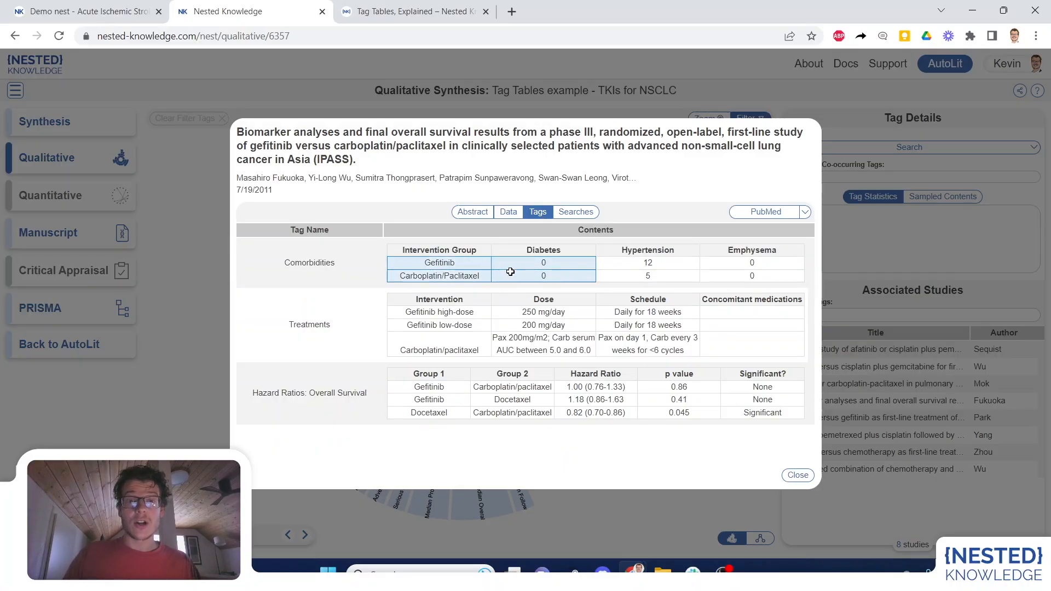
left_click_drag(435, 303, 742, 299)
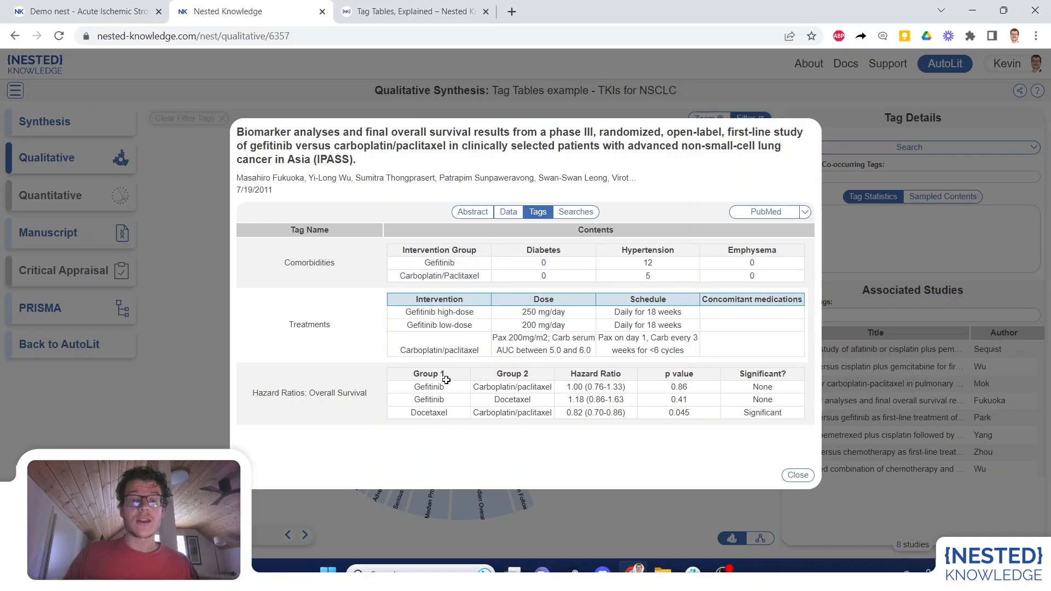
left_click_drag(440, 387, 454, 415)
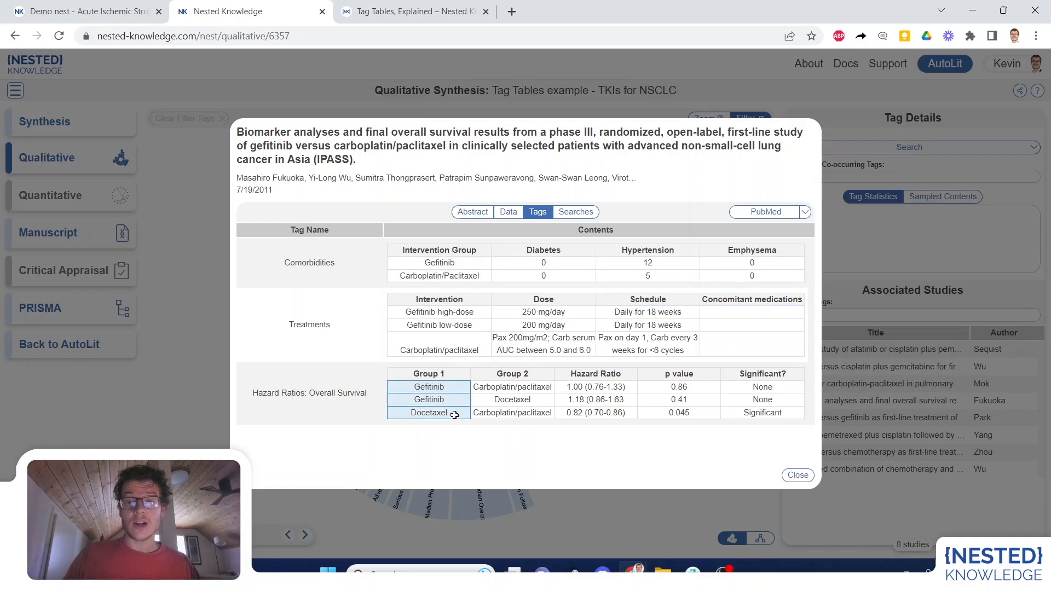
left_click(158, 416)
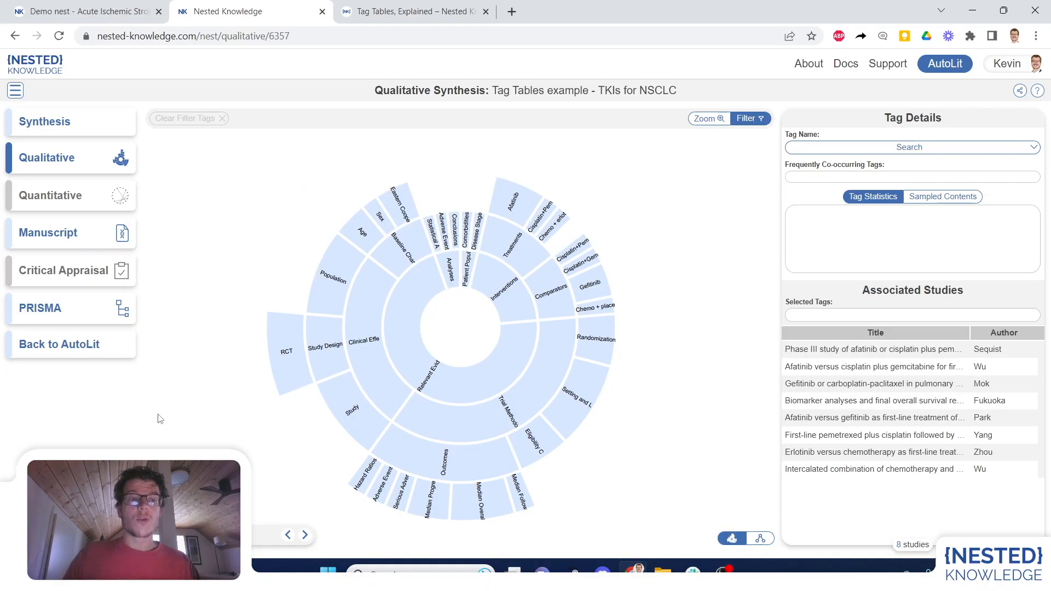
Return to AutoLit and download the Tags export from Study Inspector with Table Contents for All table tags.
left_click(109, 350)
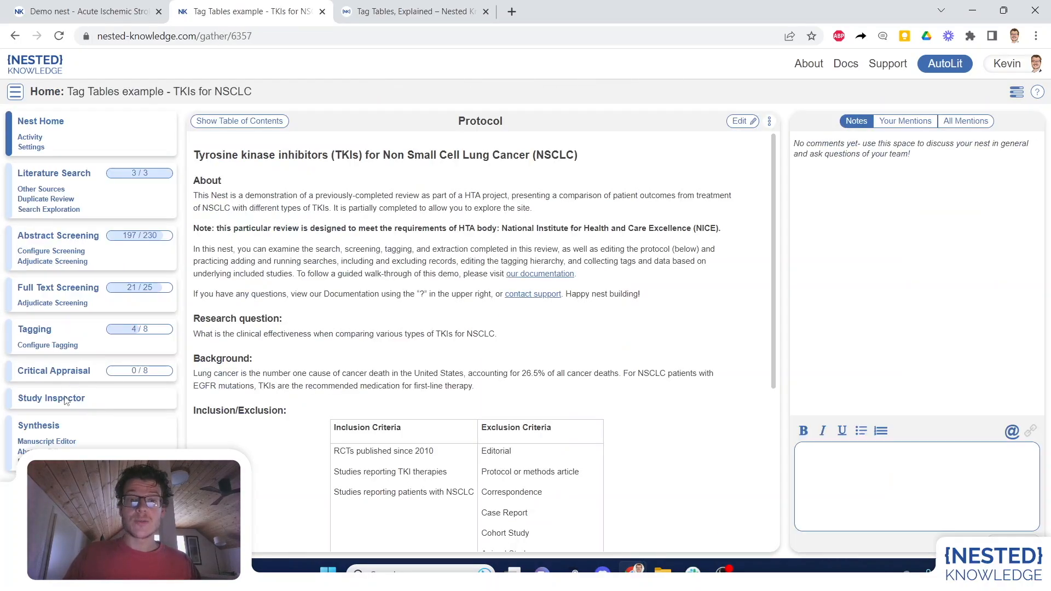
left_click(82, 401)
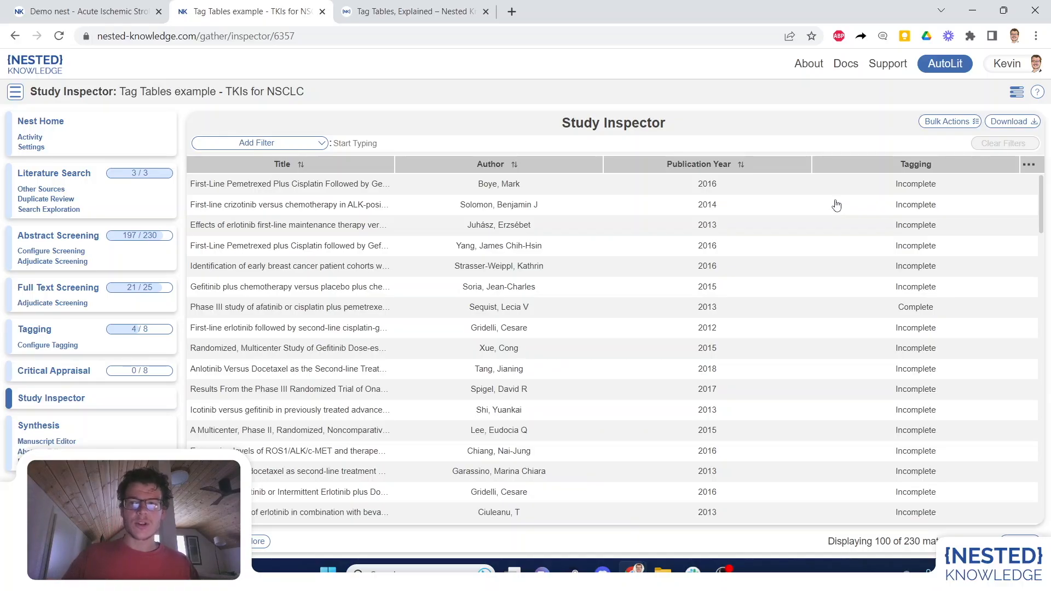
left_click(1010, 122)
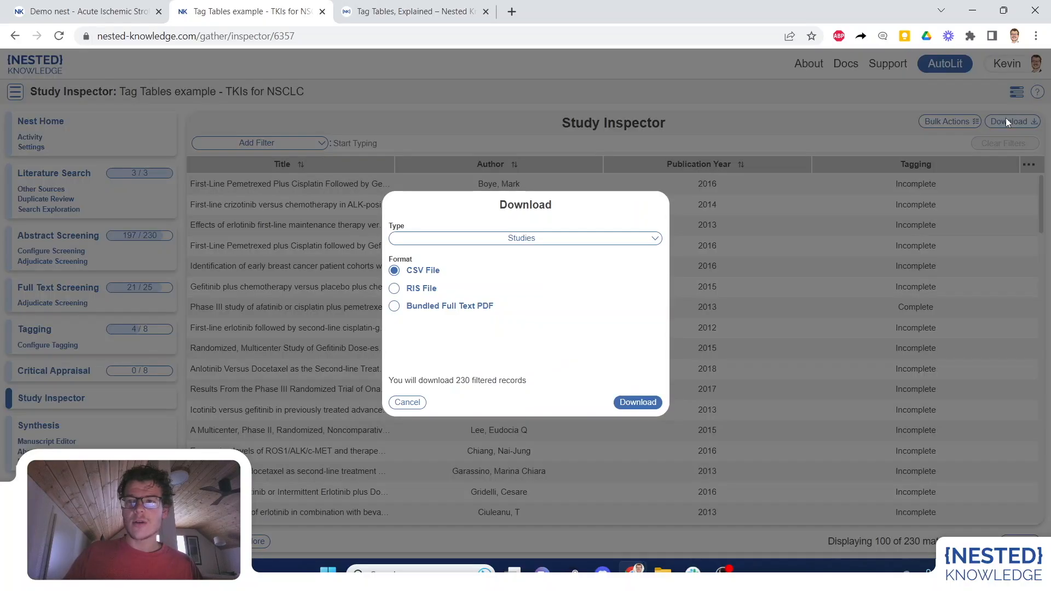
left_click(487, 239)
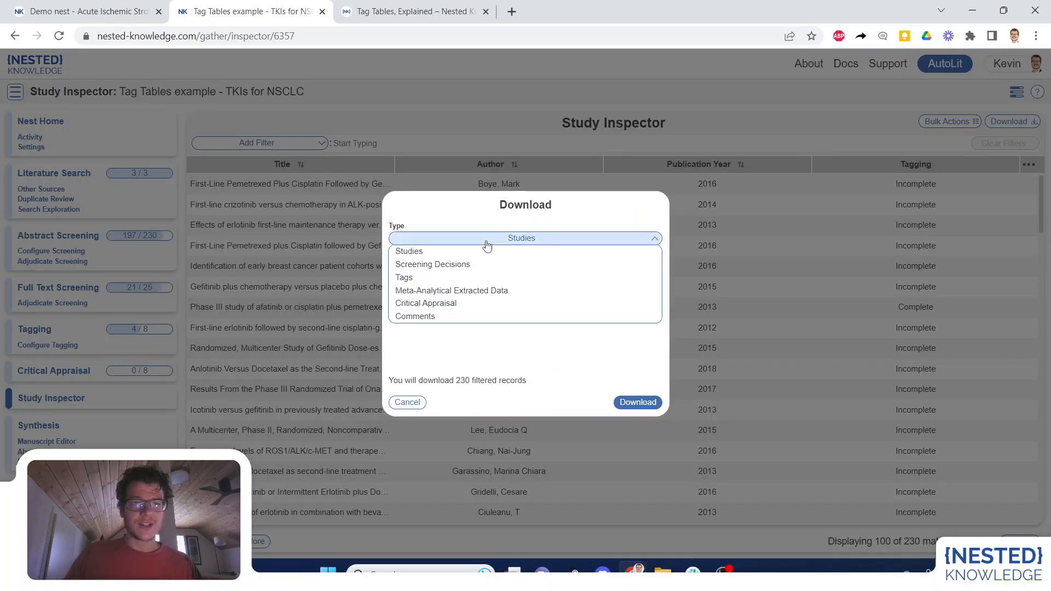
left_click(434, 278)
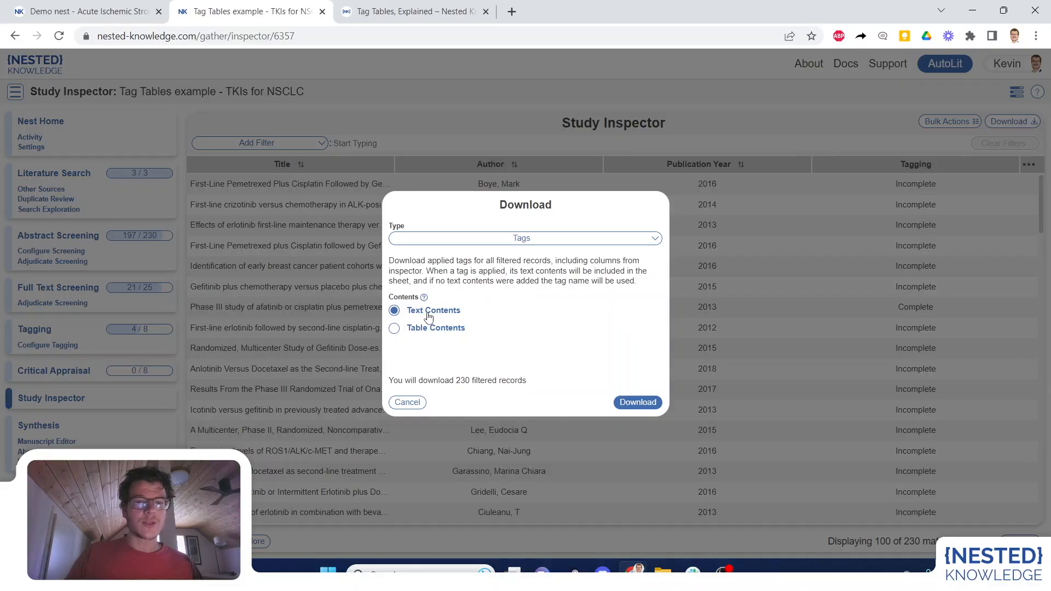
left_click(395, 329)
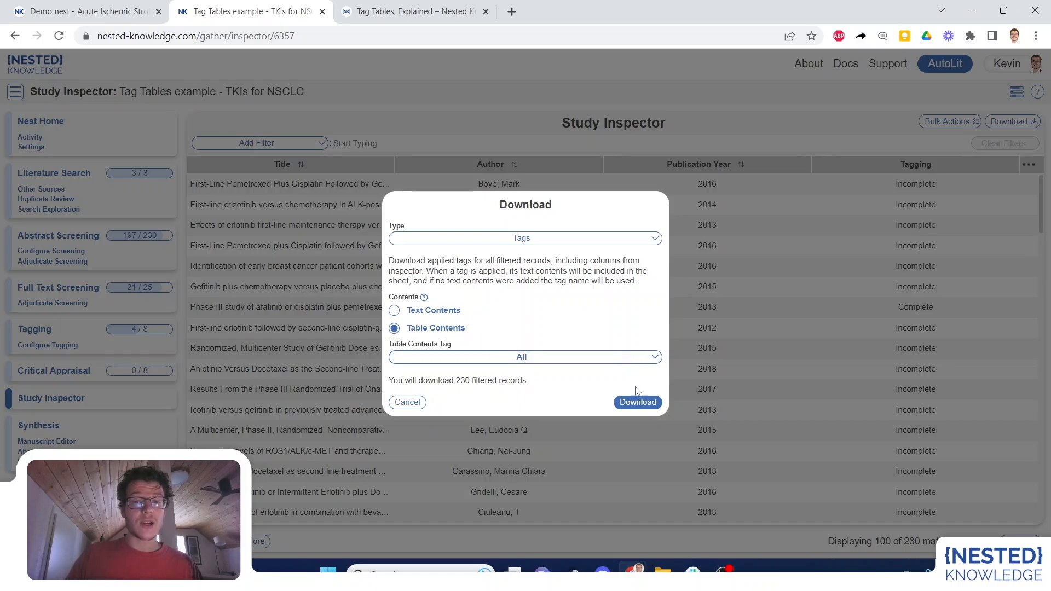
left_click(594, 358)
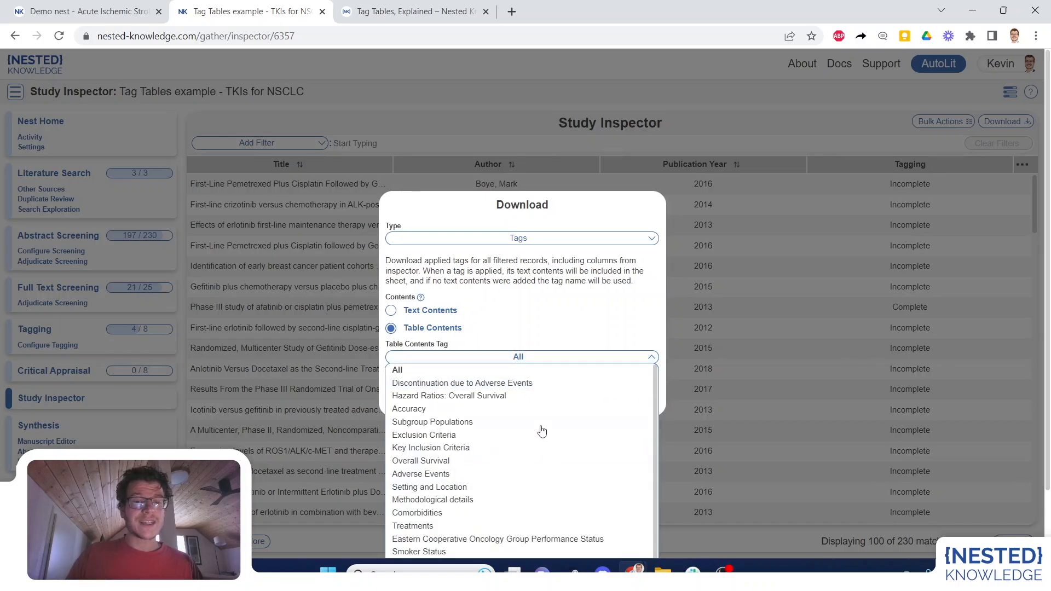
left_click(470, 371)
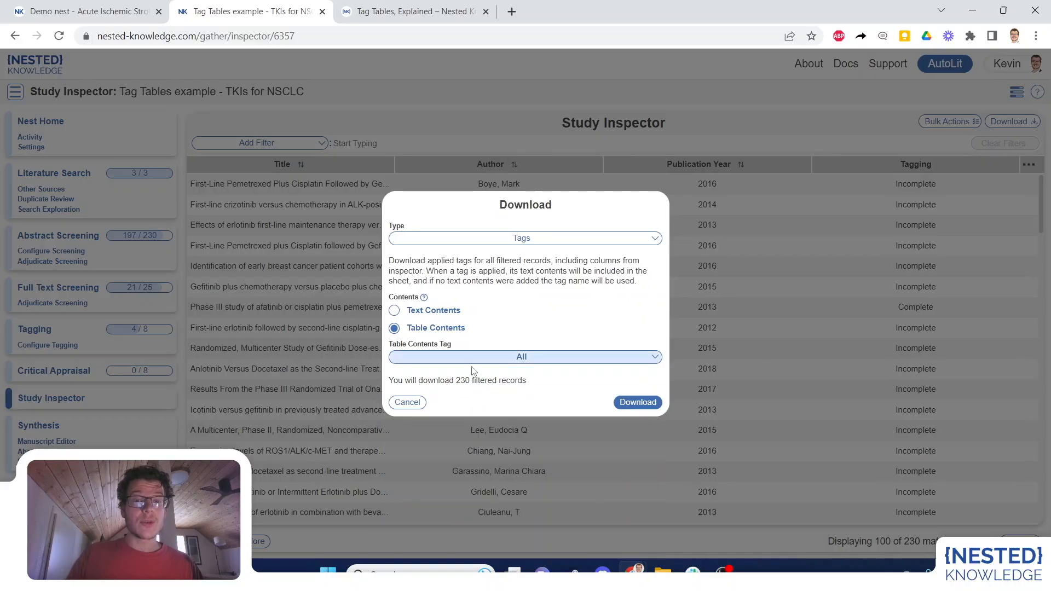
left_click(632, 403)
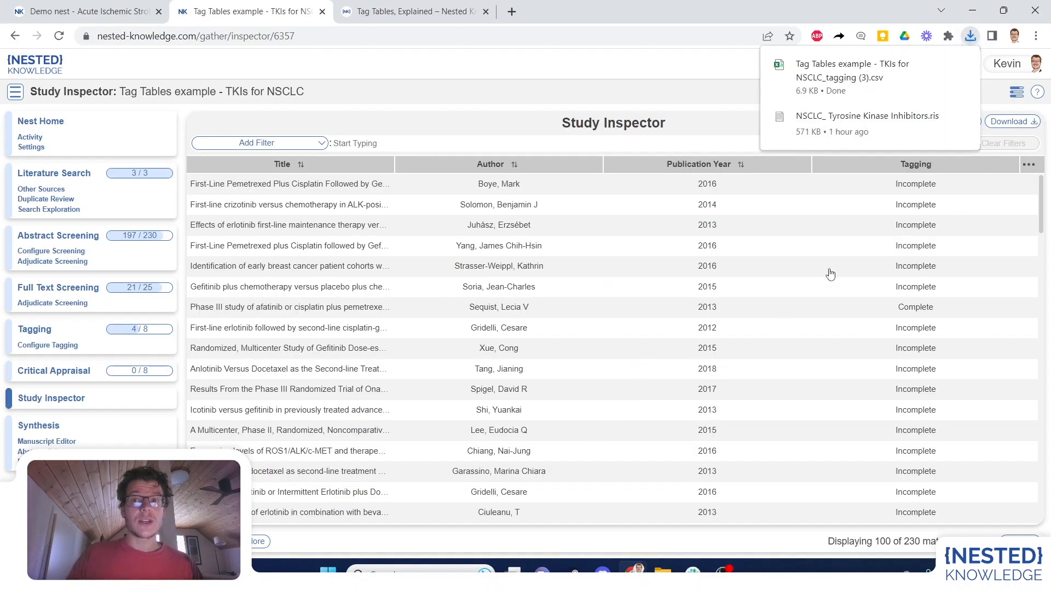
Open the downloaded tagging CSV in Excel, examine the Comorbidities headers and gathered rows, and return to the browser.
left_click(873, 67)
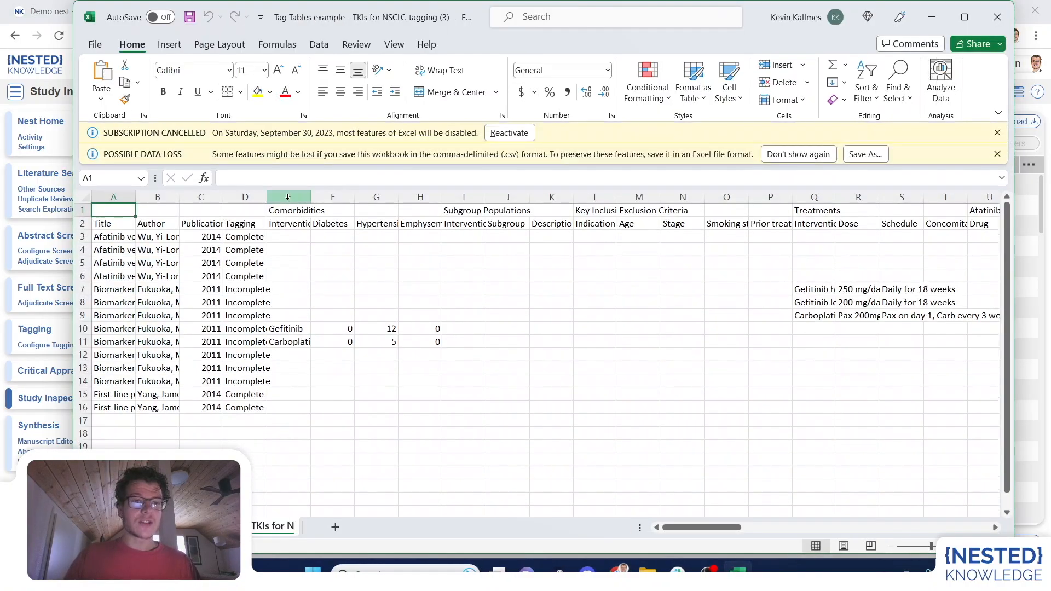
left_click_drag(290, 198, 346, 205)
left_click(289, 211)
left_click_drag(283, 220, 422, 223)
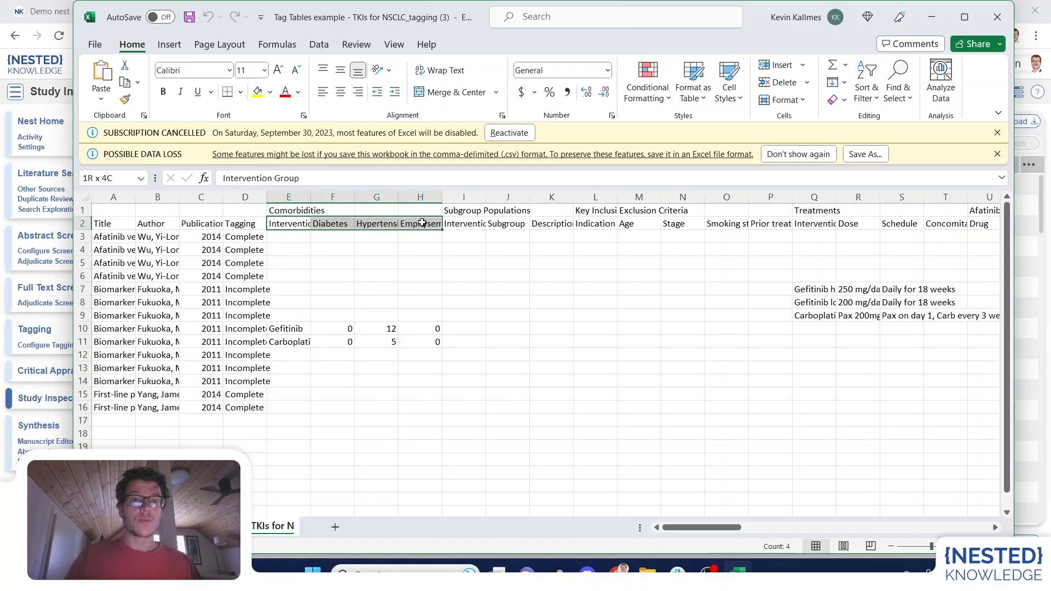
left_click_drag(293, 328, 409, 342)
left_click_drag(121, 329, 129, 343)
left_click(620, 571)
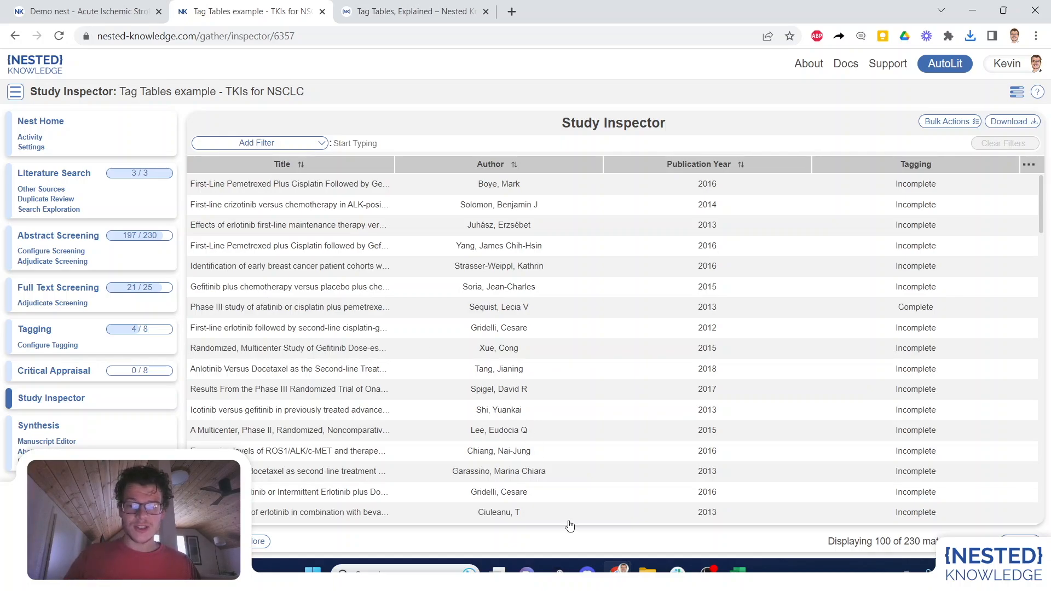
left_click(710, 569)
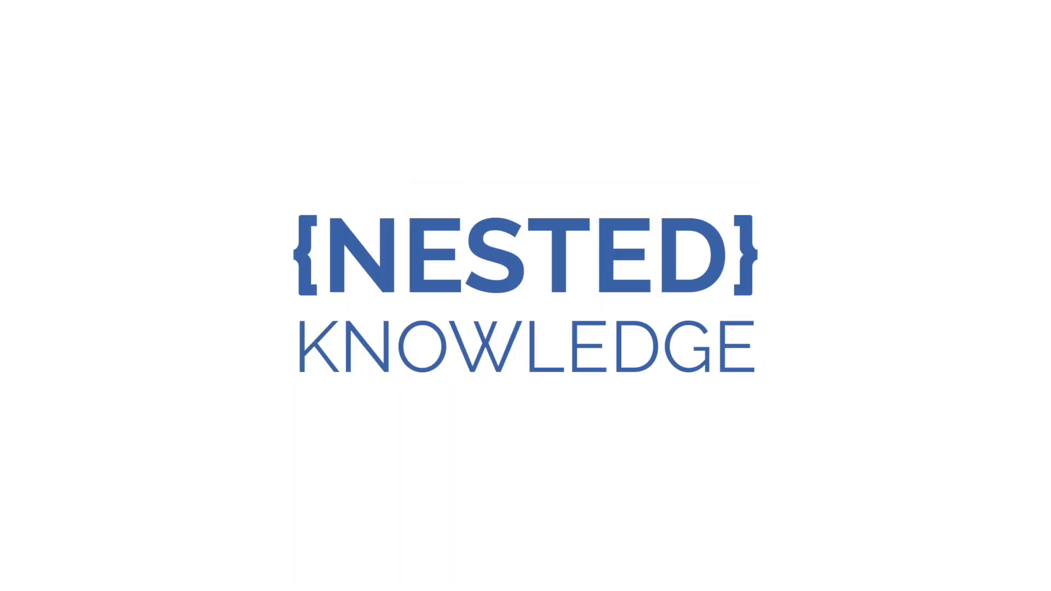